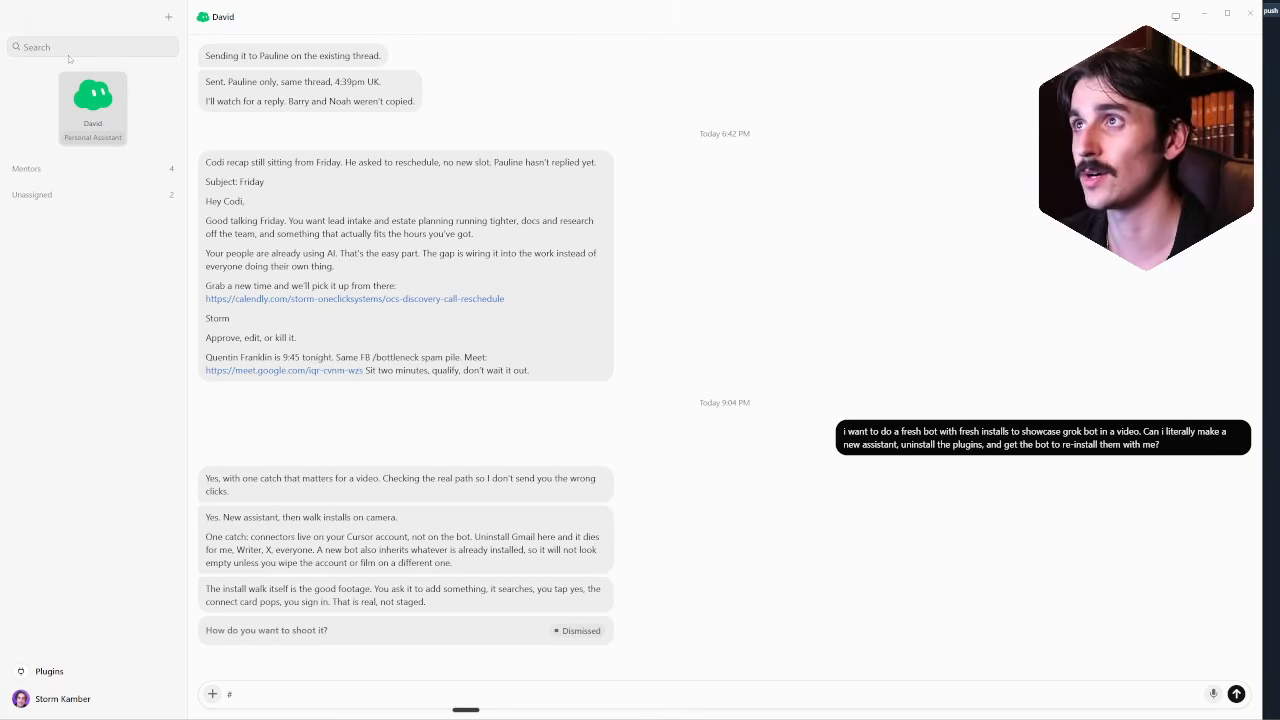
Step: Create a new bot and open its chat
left_click(168, 17)
left_click(128, 41)
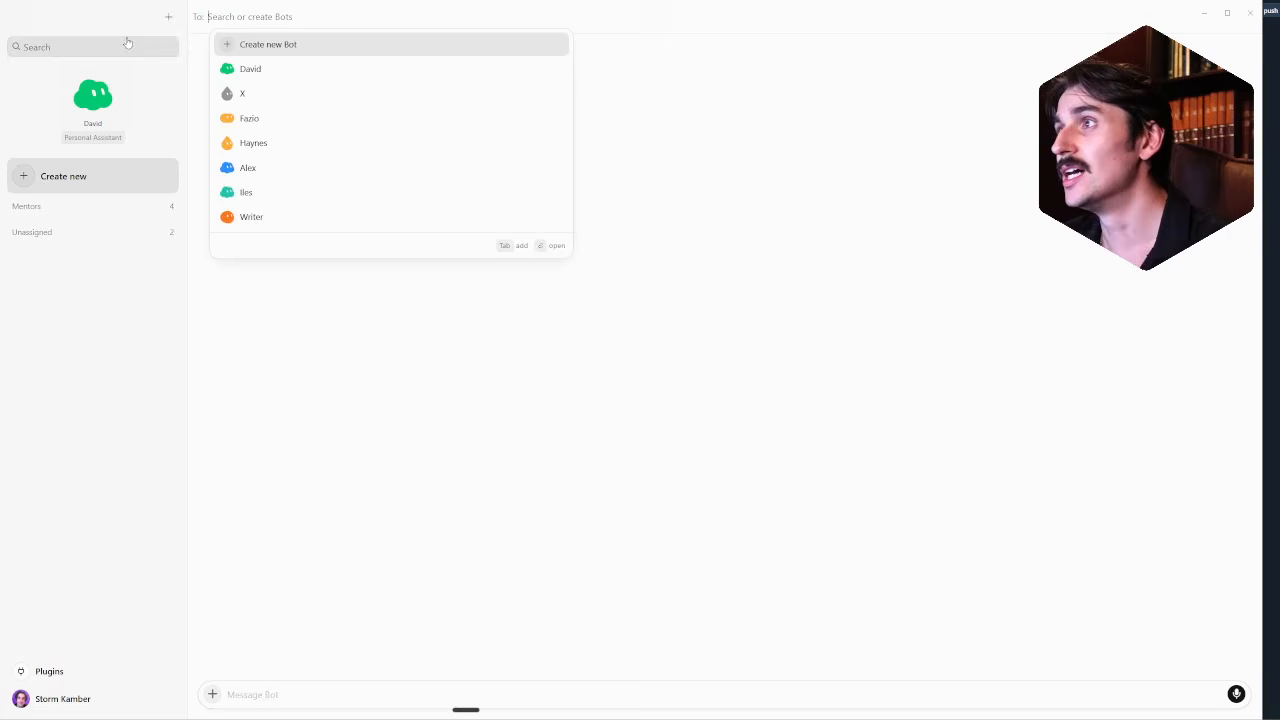
left_click(291, 50)
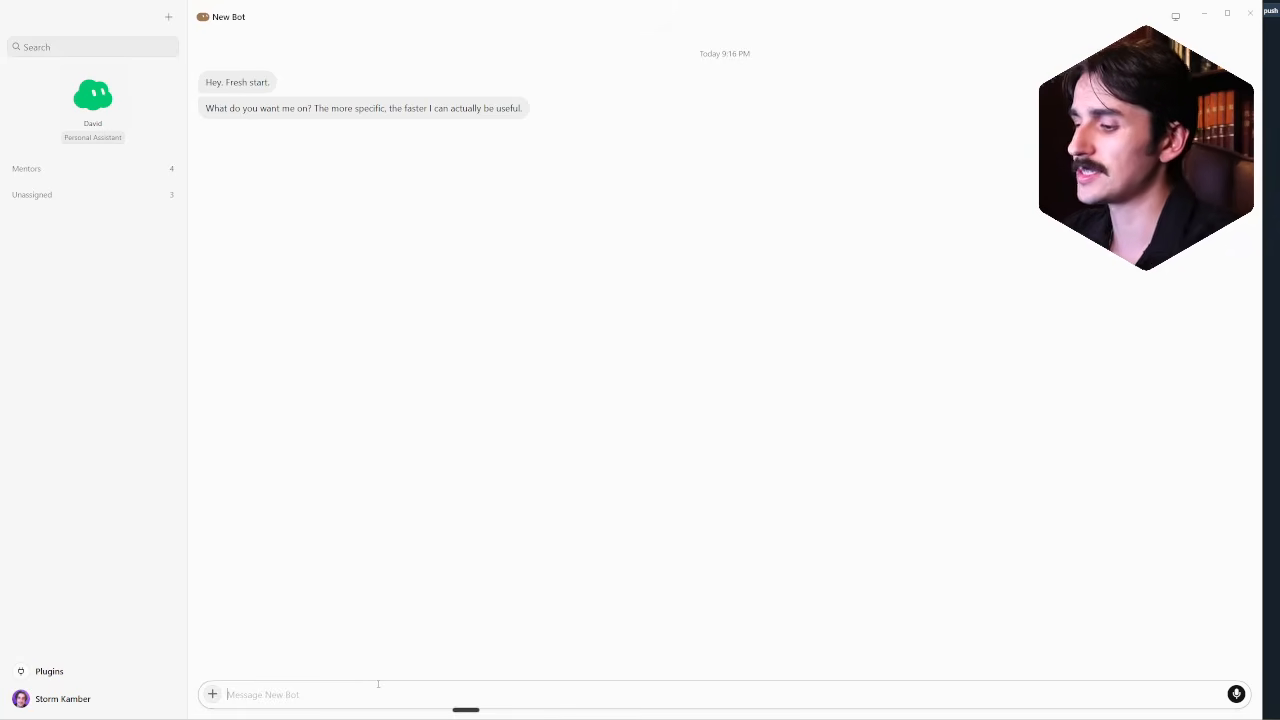
Step: Instruct the bot to be a proactive personal assistant called Frank with calendar, Gmail and Slack access and pre-meeting warnings, and approve adding all three
key("ctrl+super")
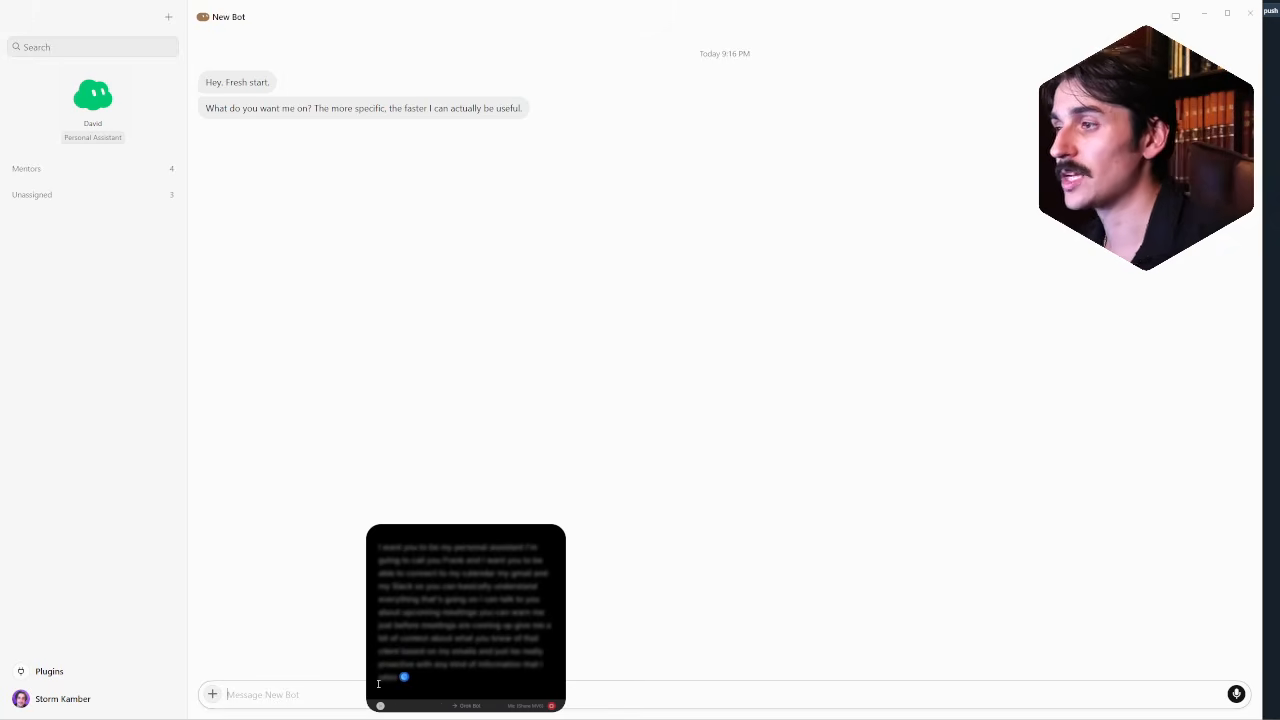
key("Return")
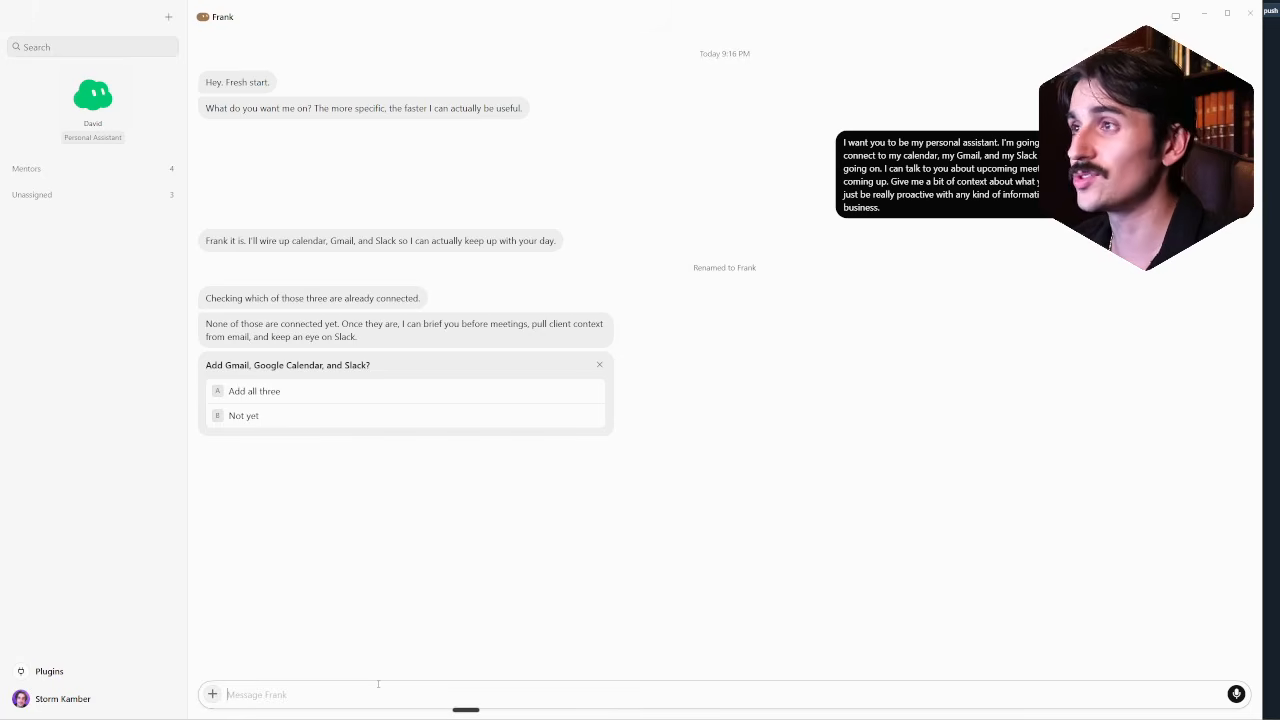
left_click(608, 392)
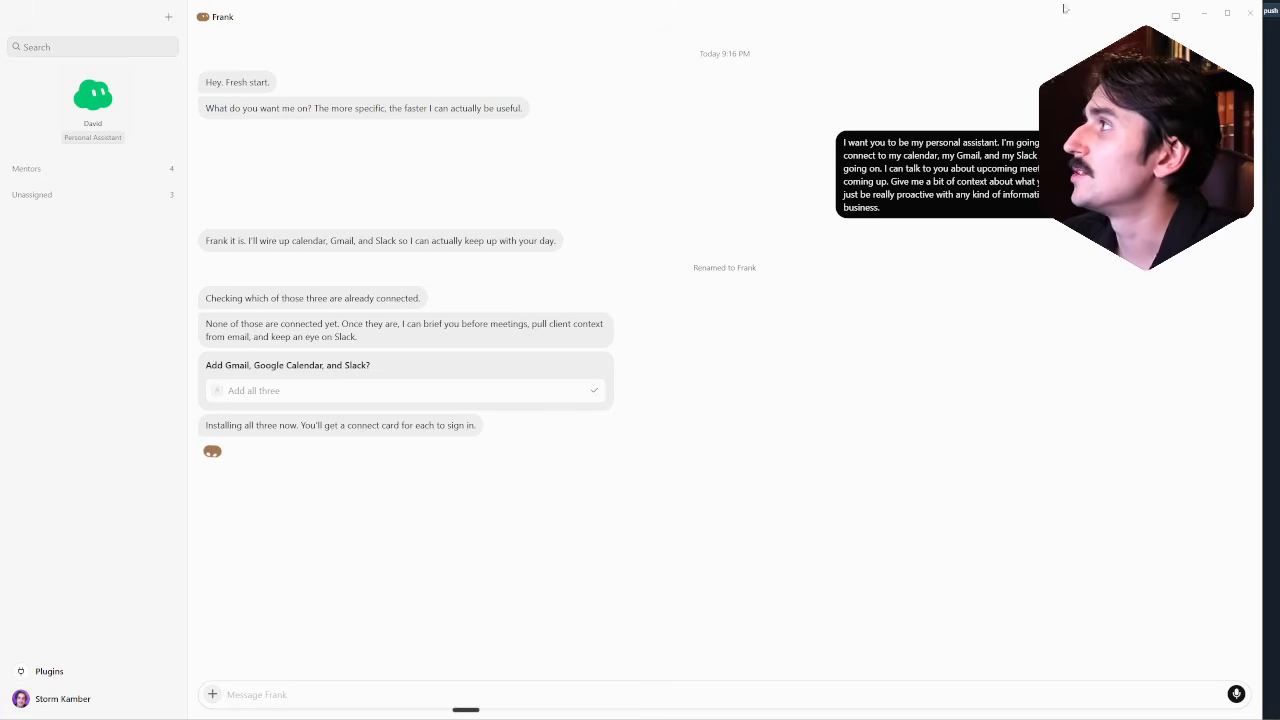
Step: Inspect Frank's virtual computer at full size, and review the settings of its weekday morning routine
left_click(1176, 20)
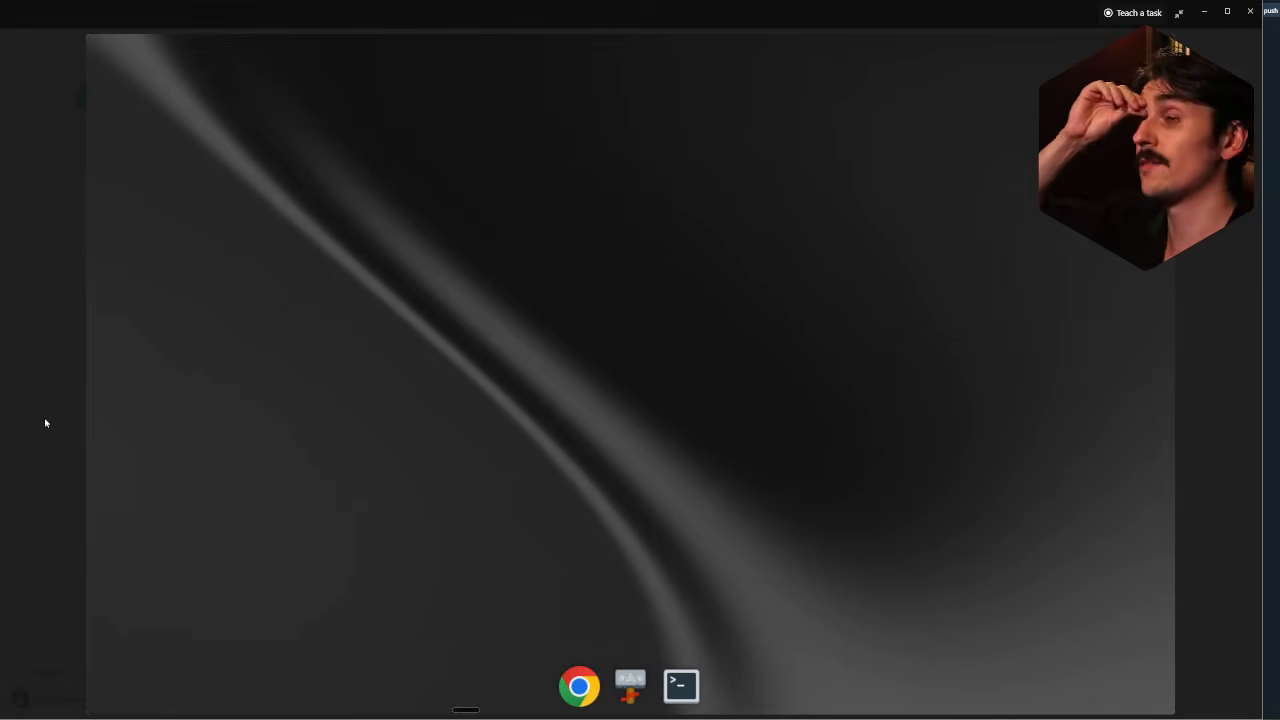
left_click(1178, 16)
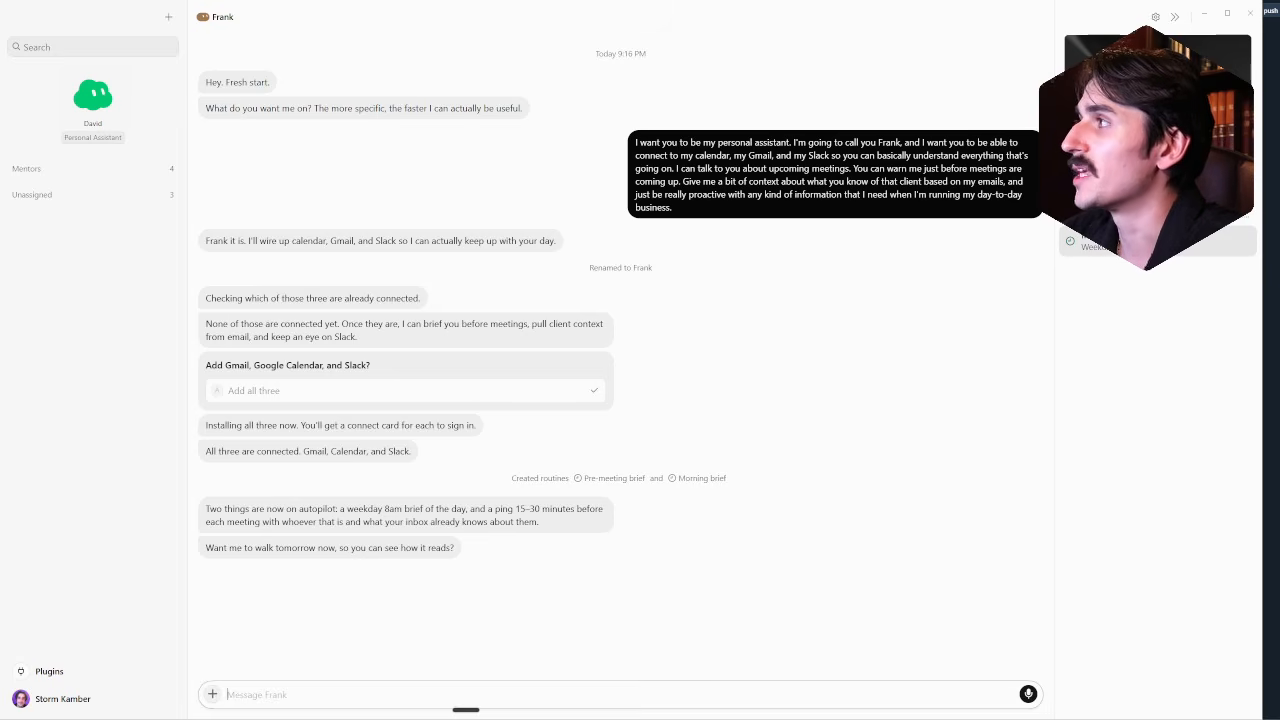
left_click(1146, 241)
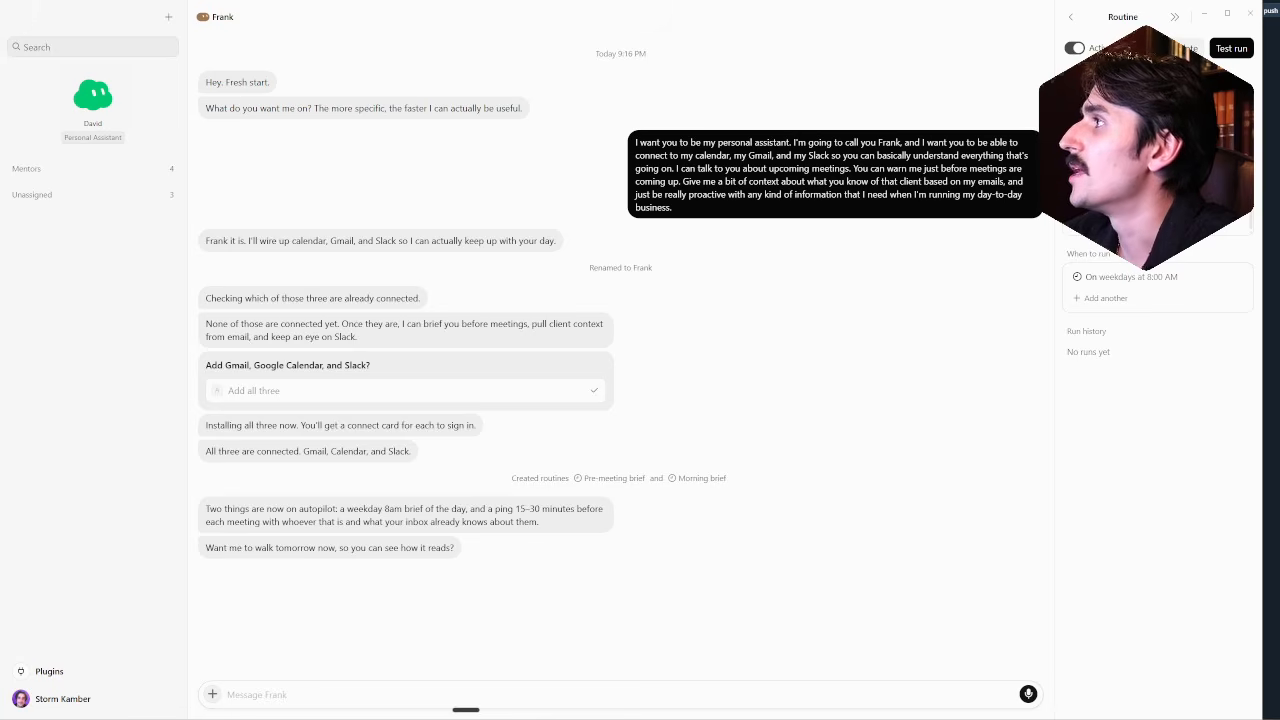
left_click(1071, 26)
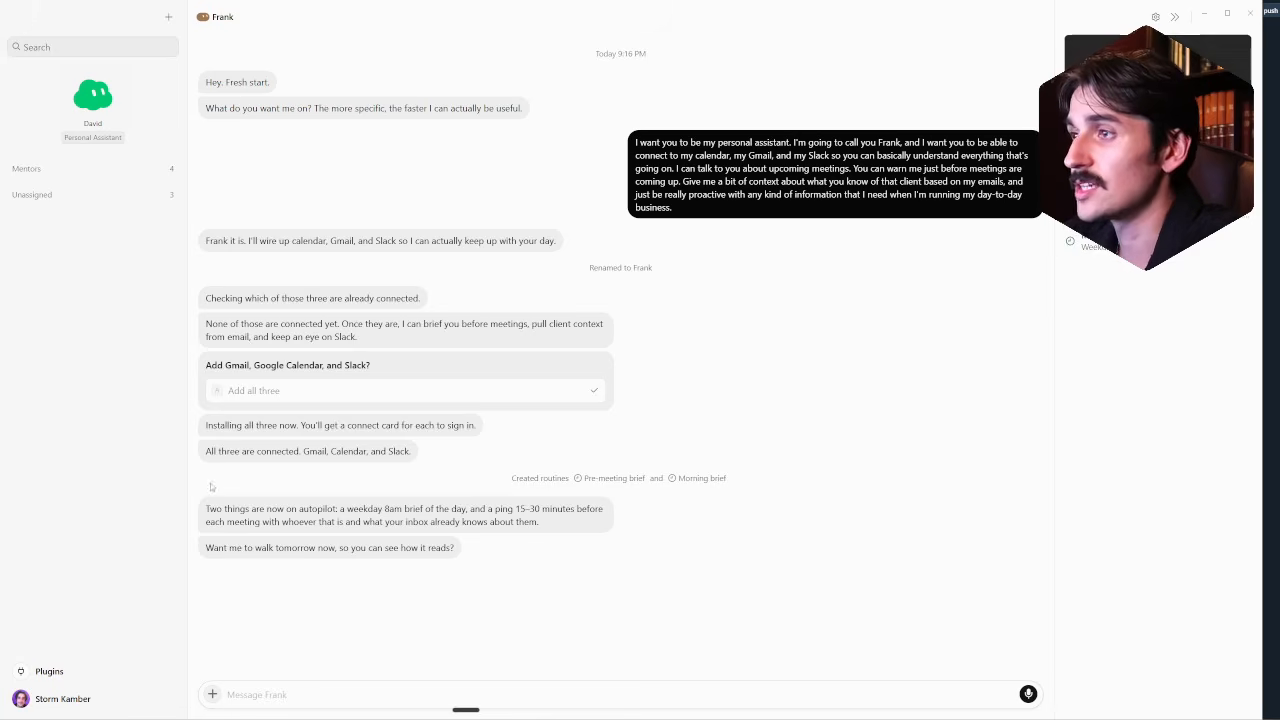
Step: Reply "yes please" to Frank's offer to walk through tomorrow
left_click(314, 688)
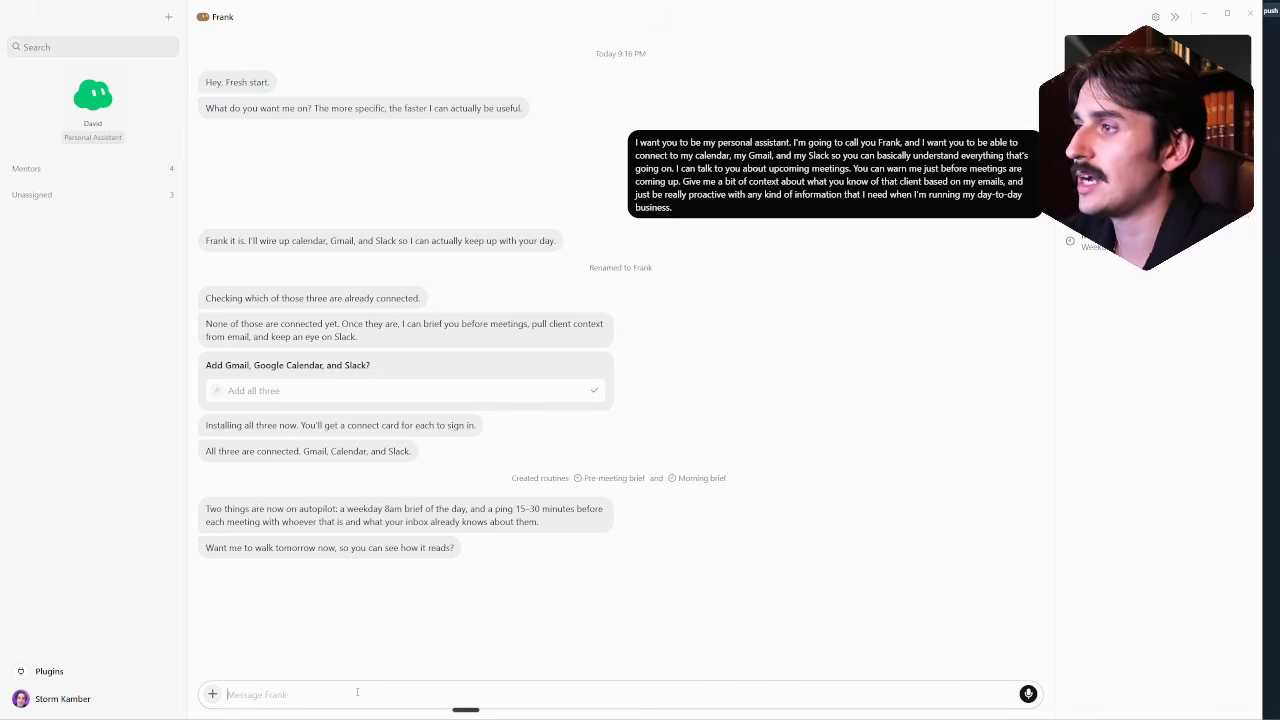
type("yes please")
key("Return")
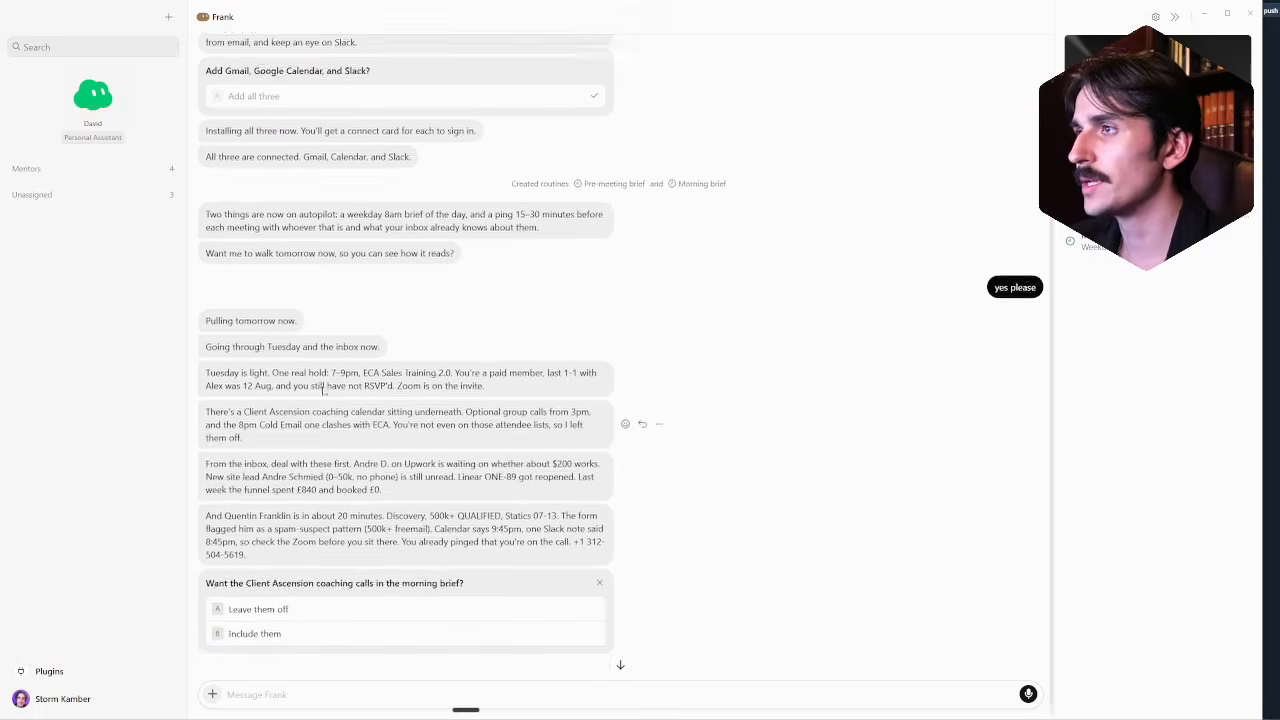
Step: Read the parts of Frank's briefing about Tuesday's schedule and the Client Ascension coaching calendar
left_click_drag(243, 364, 478, 378)
left_click(478, 378)
left_click_drag(320, 378, 325, 441)
left_click(402, 378)
left_click(289, 380)
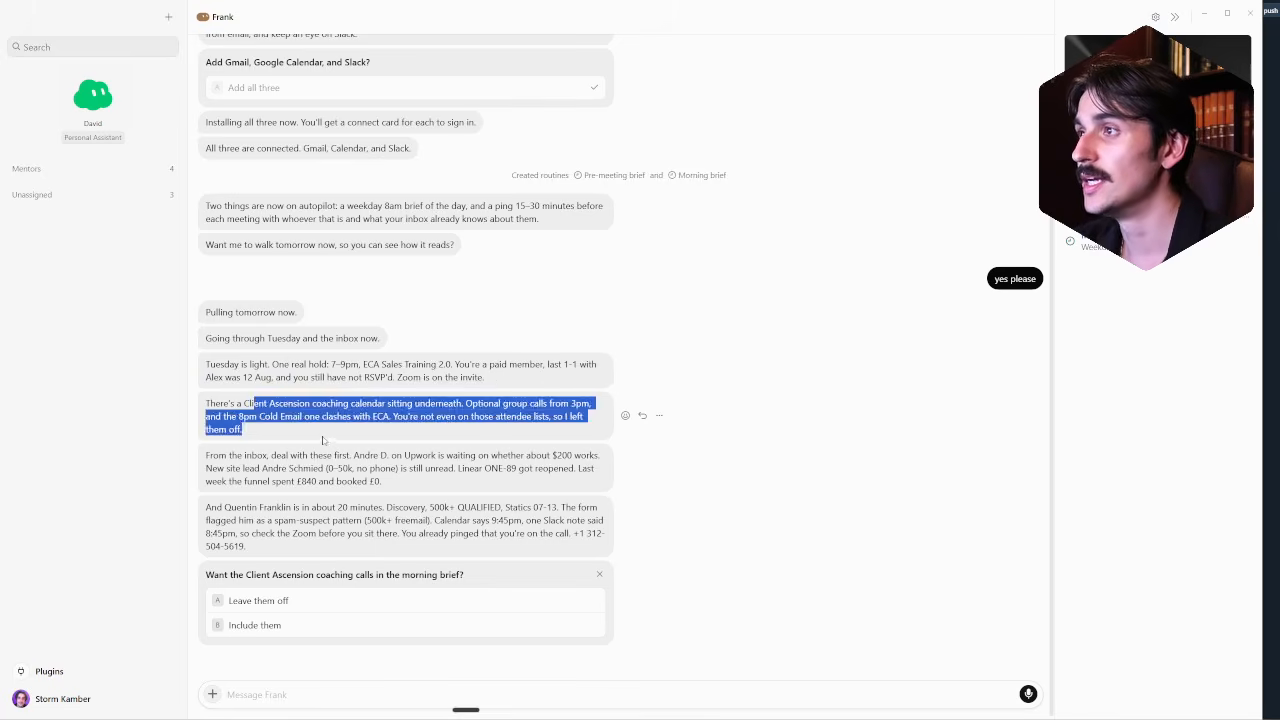
left_click(329, 440)
Step: Examine the inbox priorities in Frank's briefing, including the Upwork request, the new site lead and last week's funnel spend
left_click_drag(243, 456, 398, 457)
left_click_drag(389, 455, 597, 455)
left_click(603, 459)
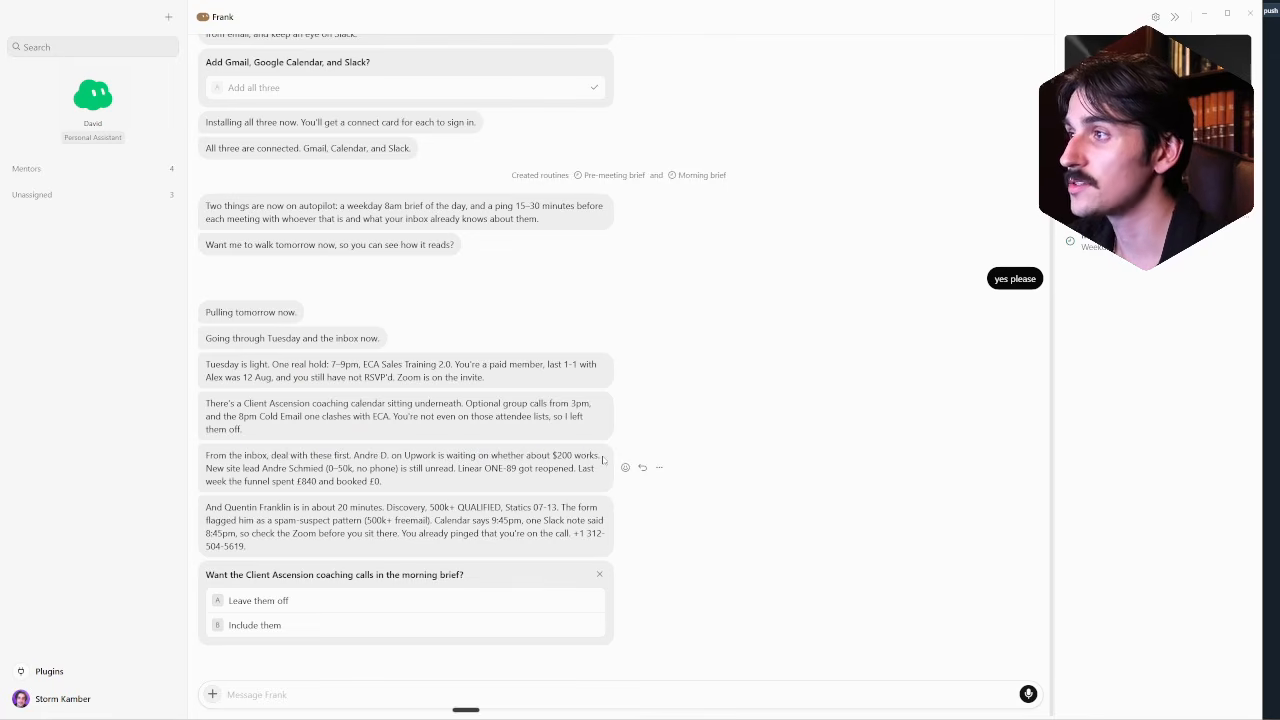
left_click_drag(257, 456, 420, 488)
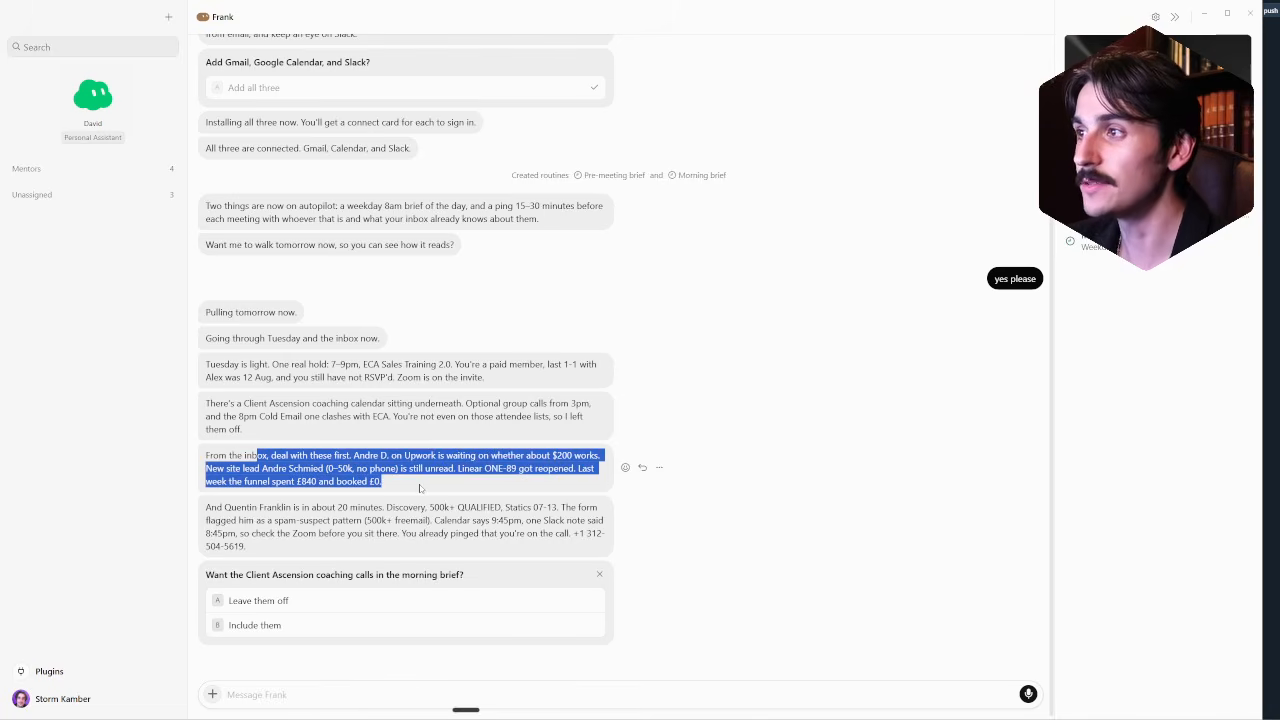
left_click(420, 488)
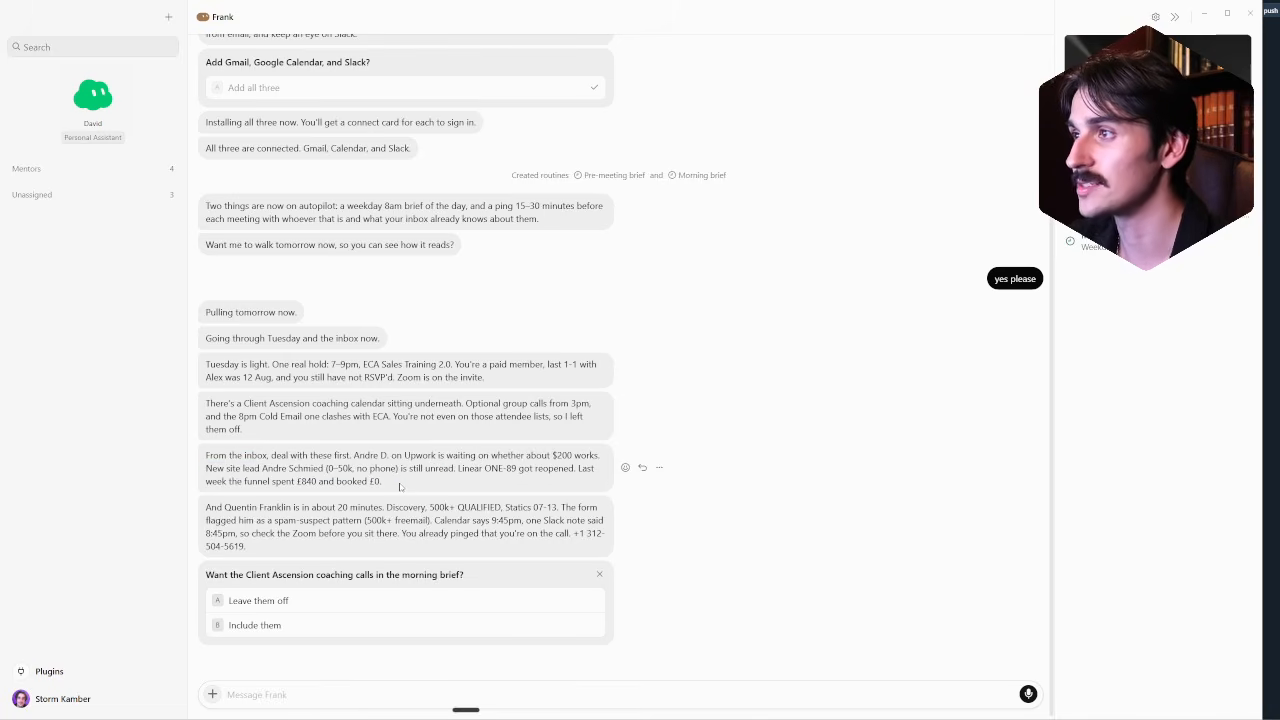
left_click_drag(211, 469, 456, 469)
left_click(456, 469)
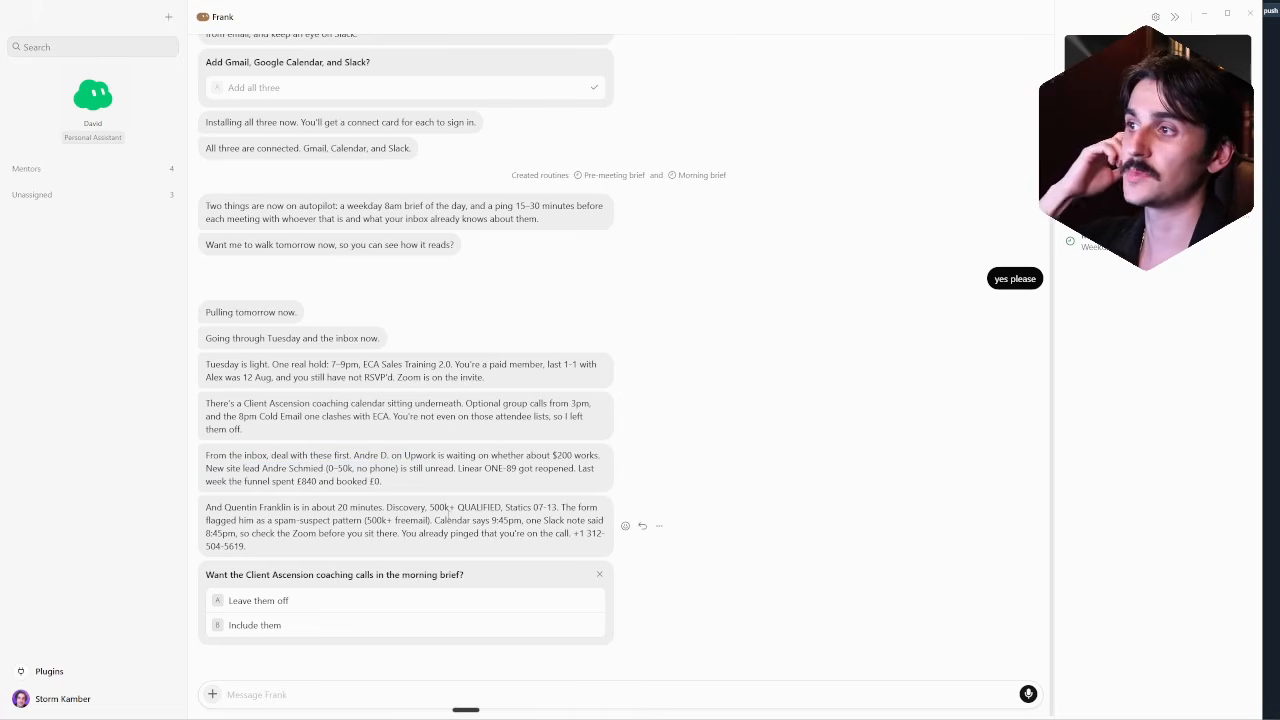
left_click_drag(446, 469, 240, 469)
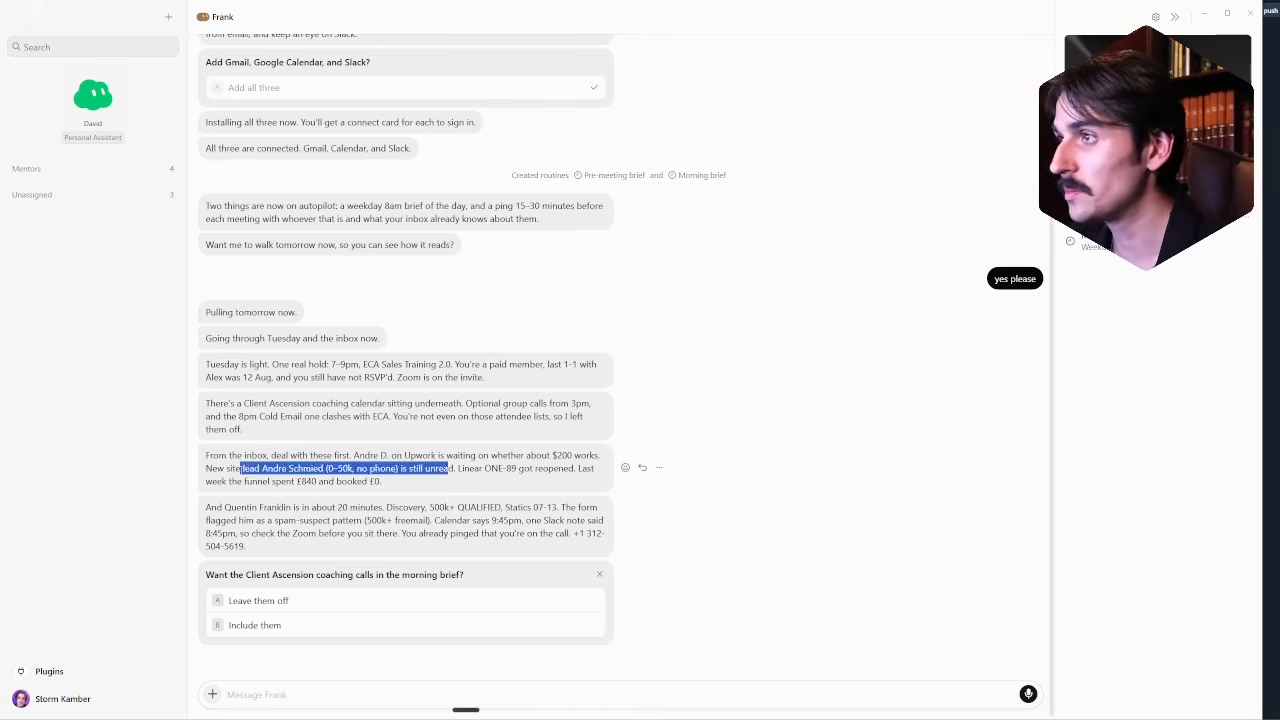
left_click(240, 469)
left_click_drag(322, 468, 187, 488)
left_click(422, 481)
left_click(458, 468)
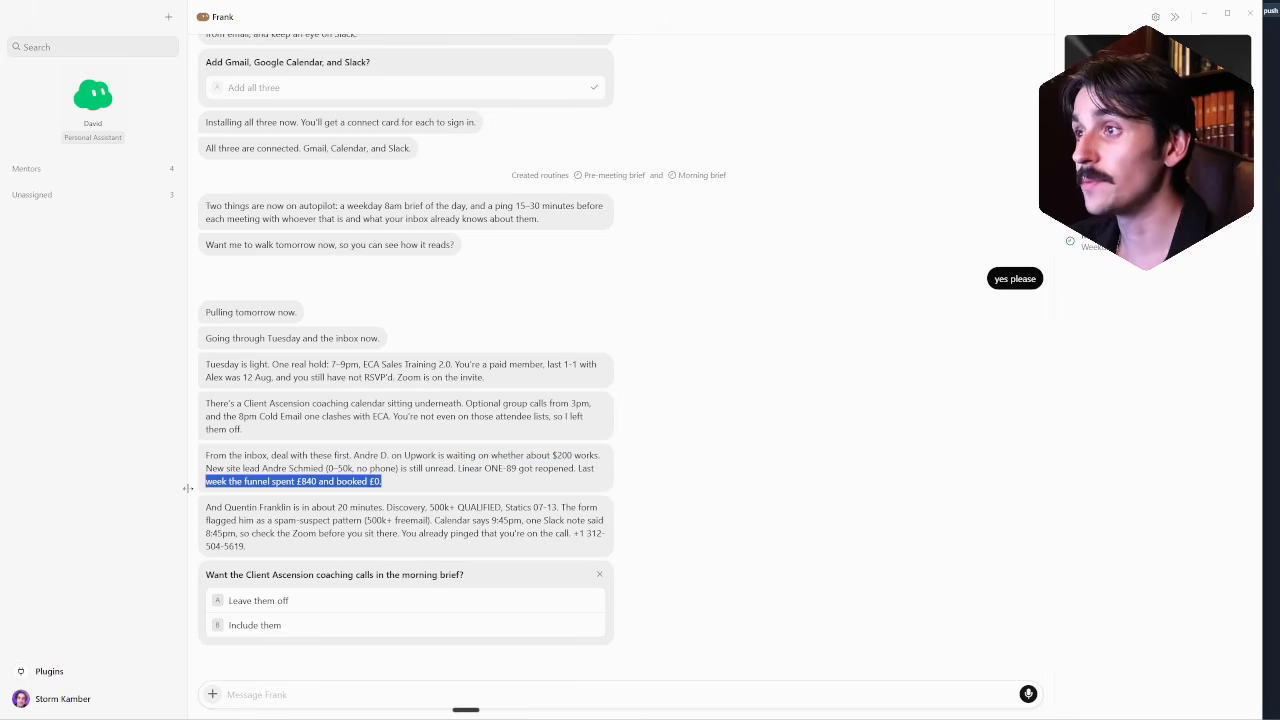
triple_click(207, 482)
left_click(202, 484)
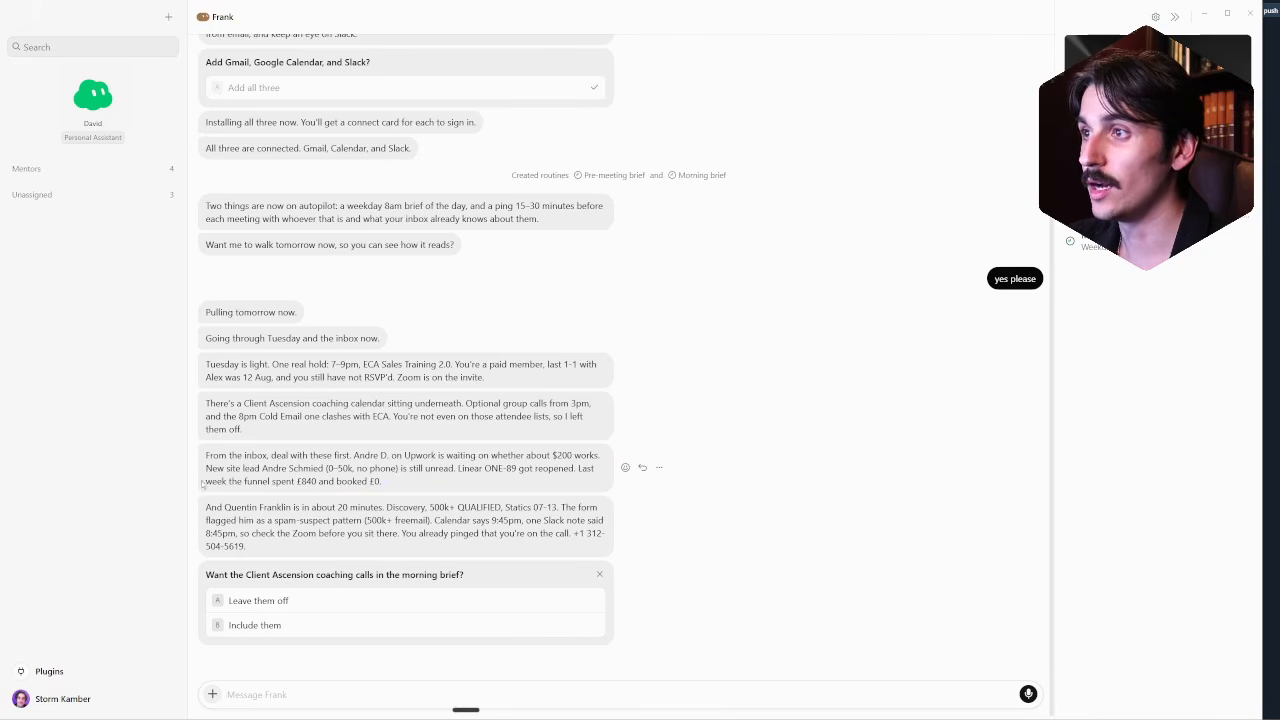
left_click_drag(399, 338, 203, 457)
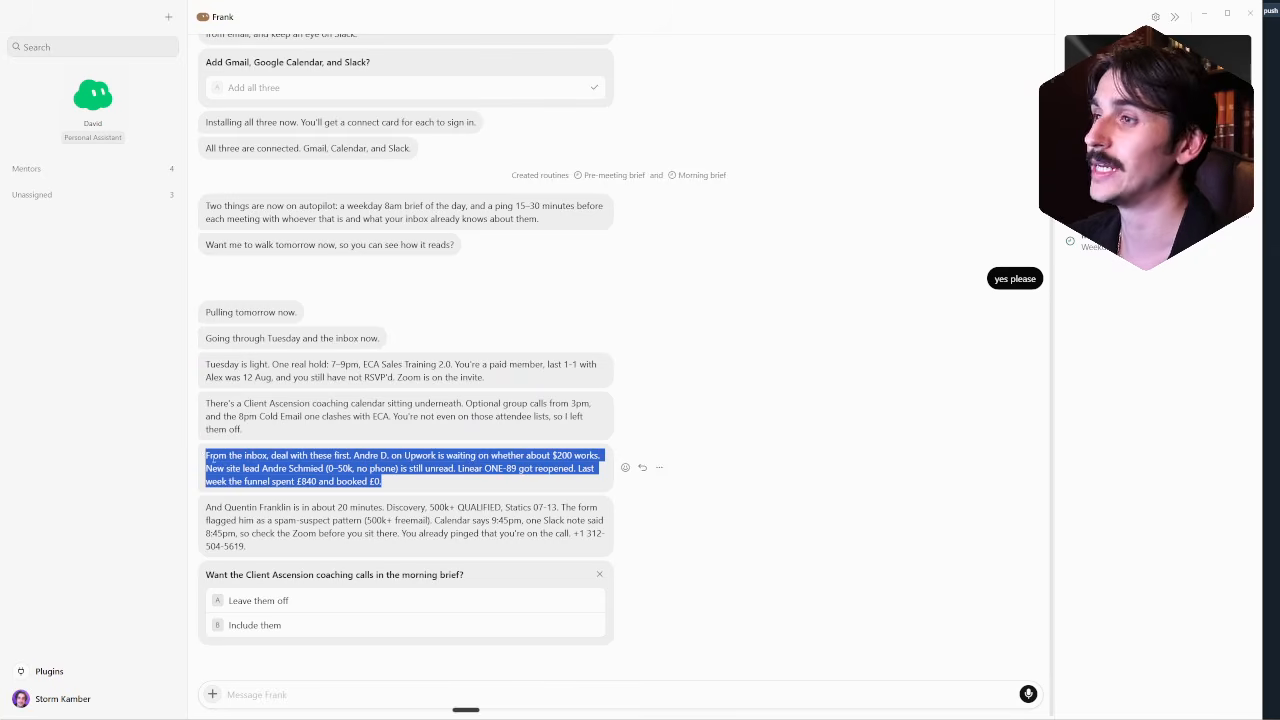
Step: Read the note on the upcoming discovery call and choose to leave the Client Ascension coaching calls off the morning brief
left_click_drag(205, 507, 382, 508)
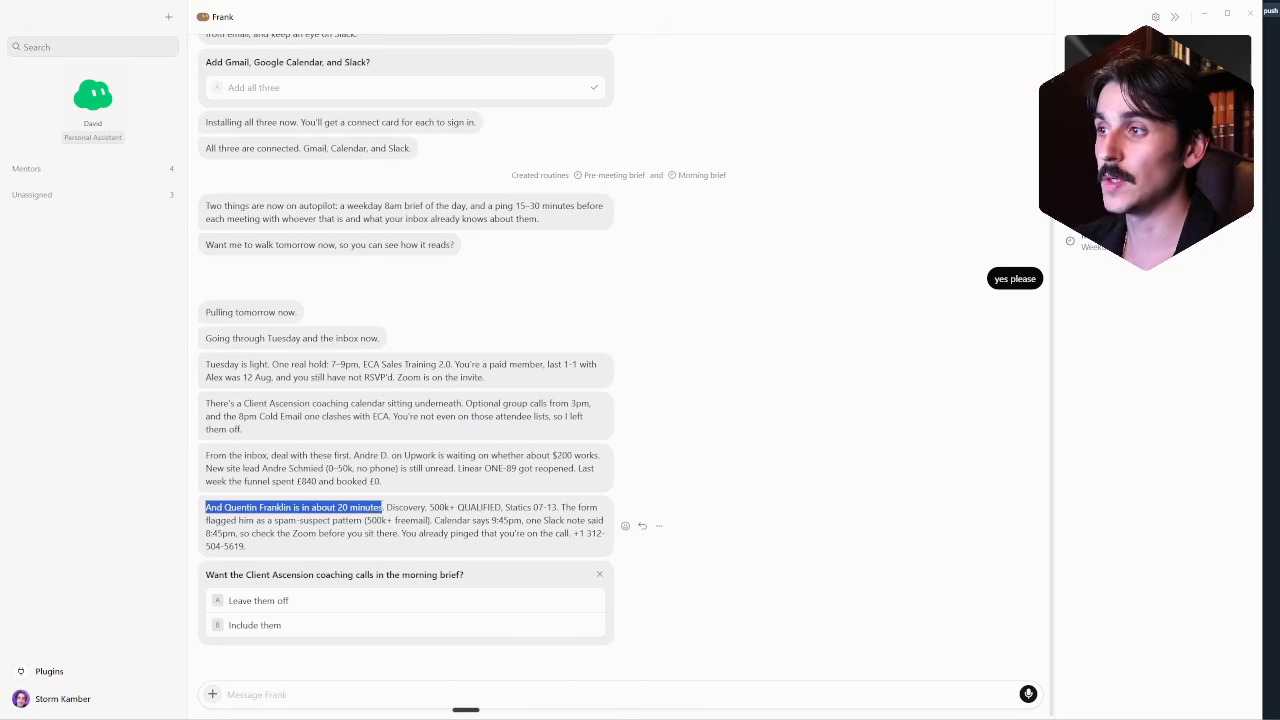
left_click(443, 507)
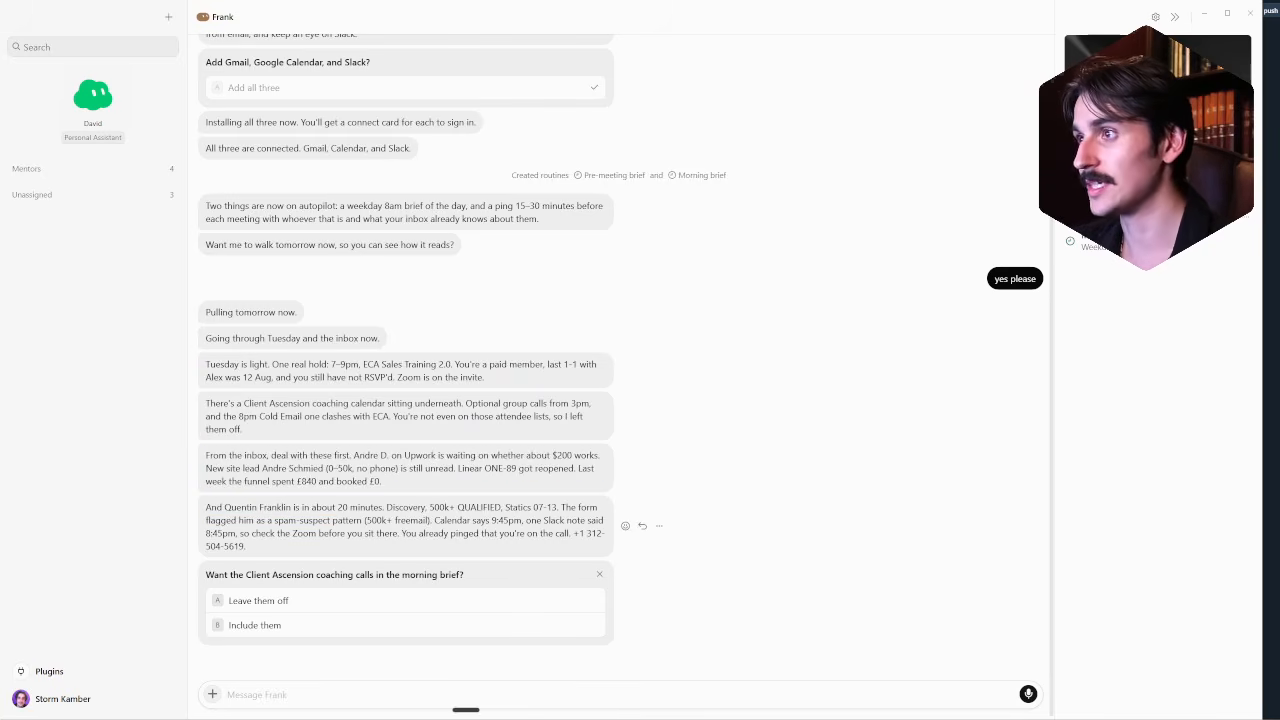
left_click_drag(205, 507, 260, 403)
left_click(430, 520)
left_click(306, 403)
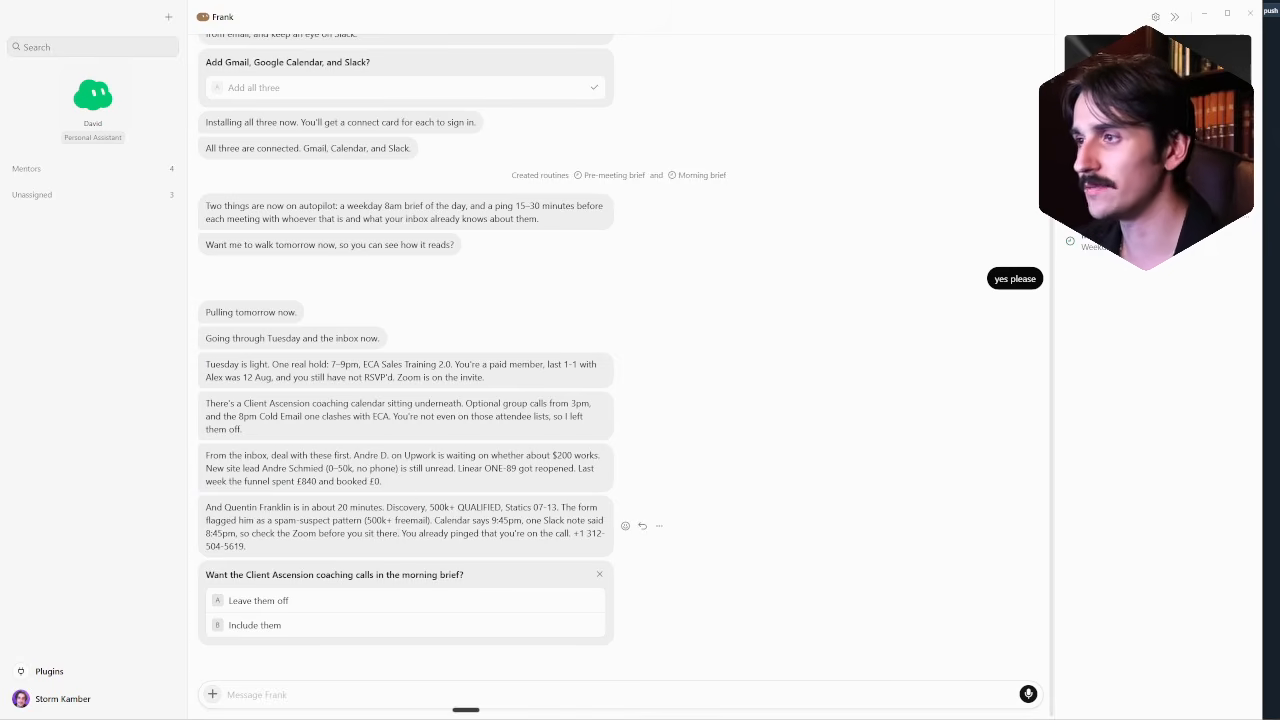
key("a")
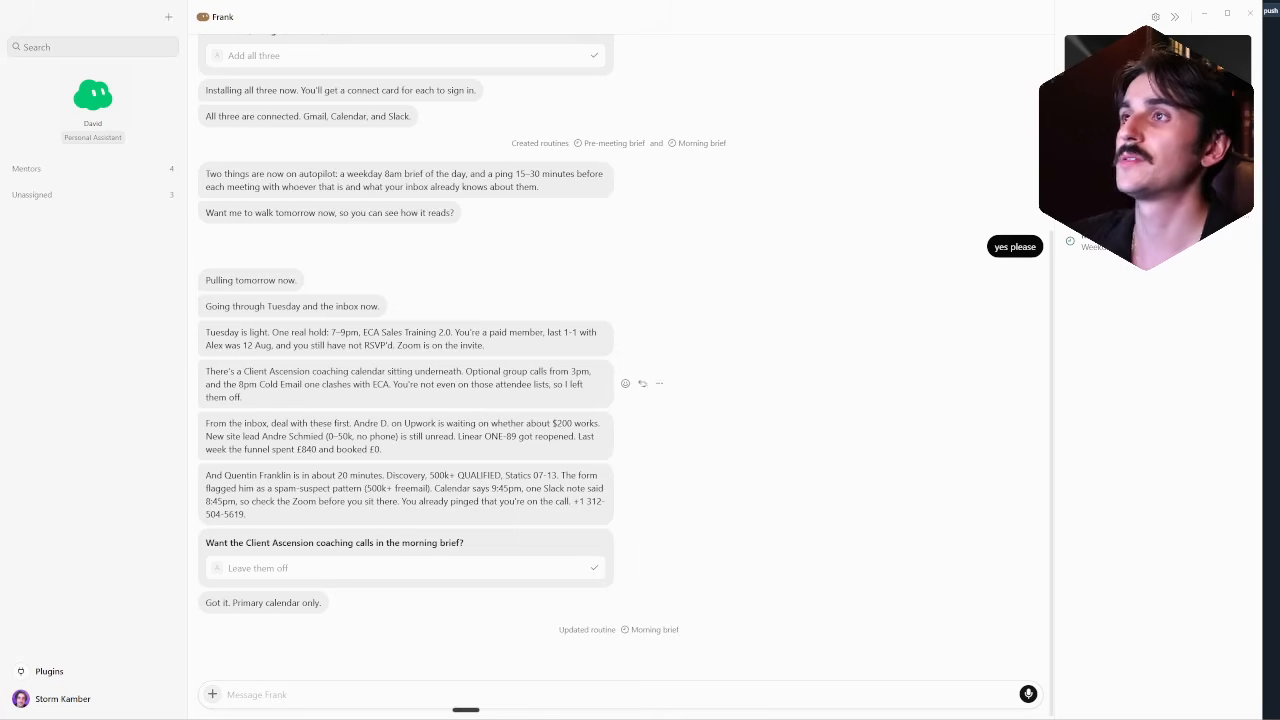
Step: Expand the Unassigned bots and look through the X bot's post drafts and daily one-liner suggestions
left_click(94, 194)
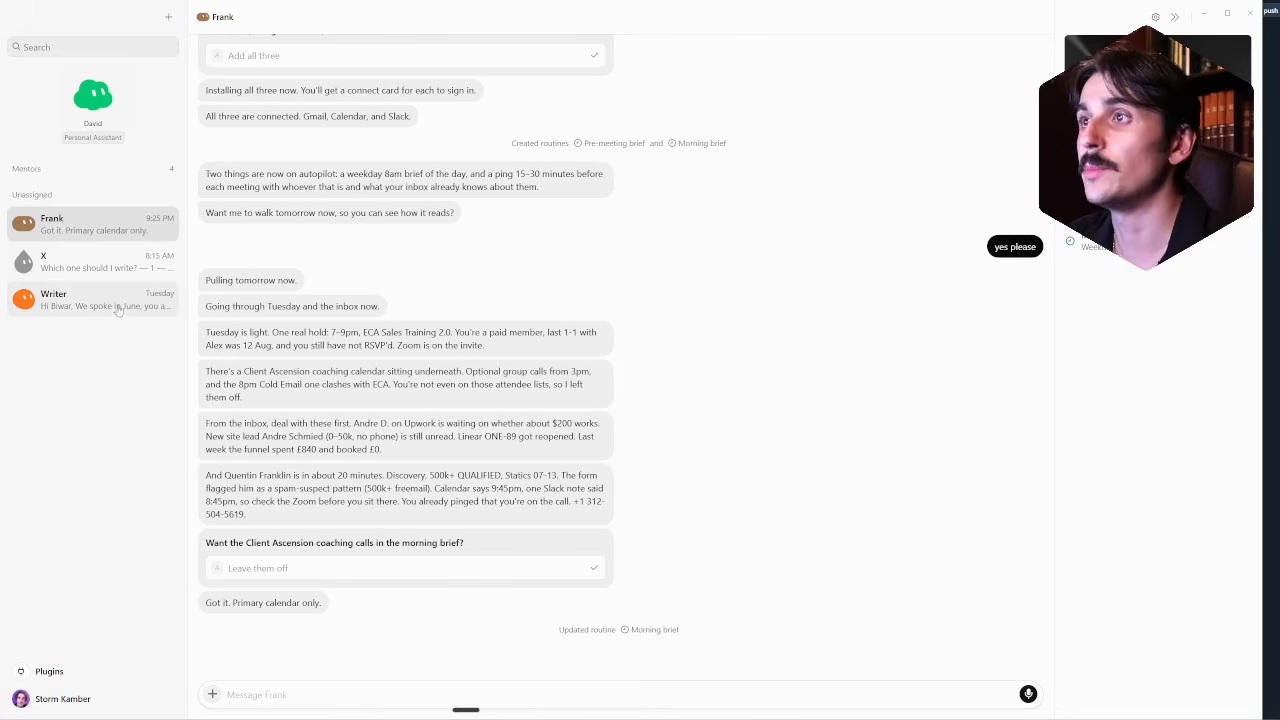
left_click(108, 260)
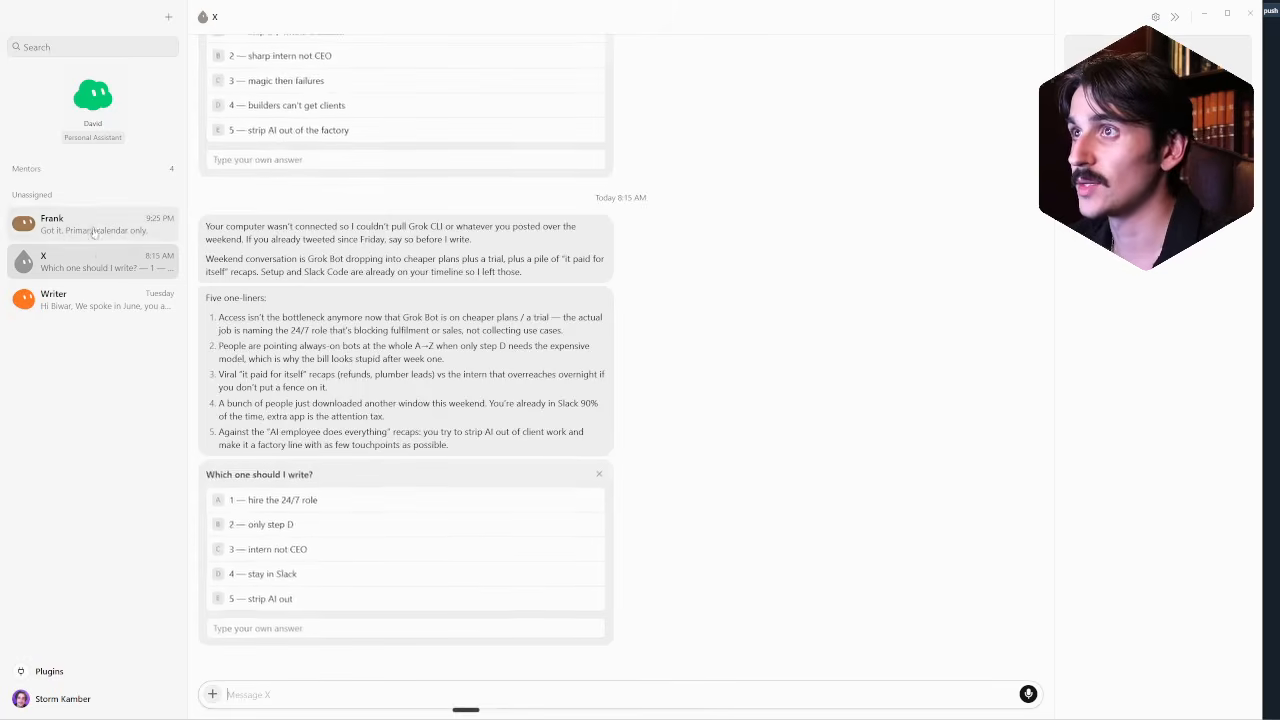
scroll(395, 270, "up", 8)
scroll(395, 270, "up", 4)
scroll(395, 270, "down", 5)
scroll(470, 308, "down", 3)
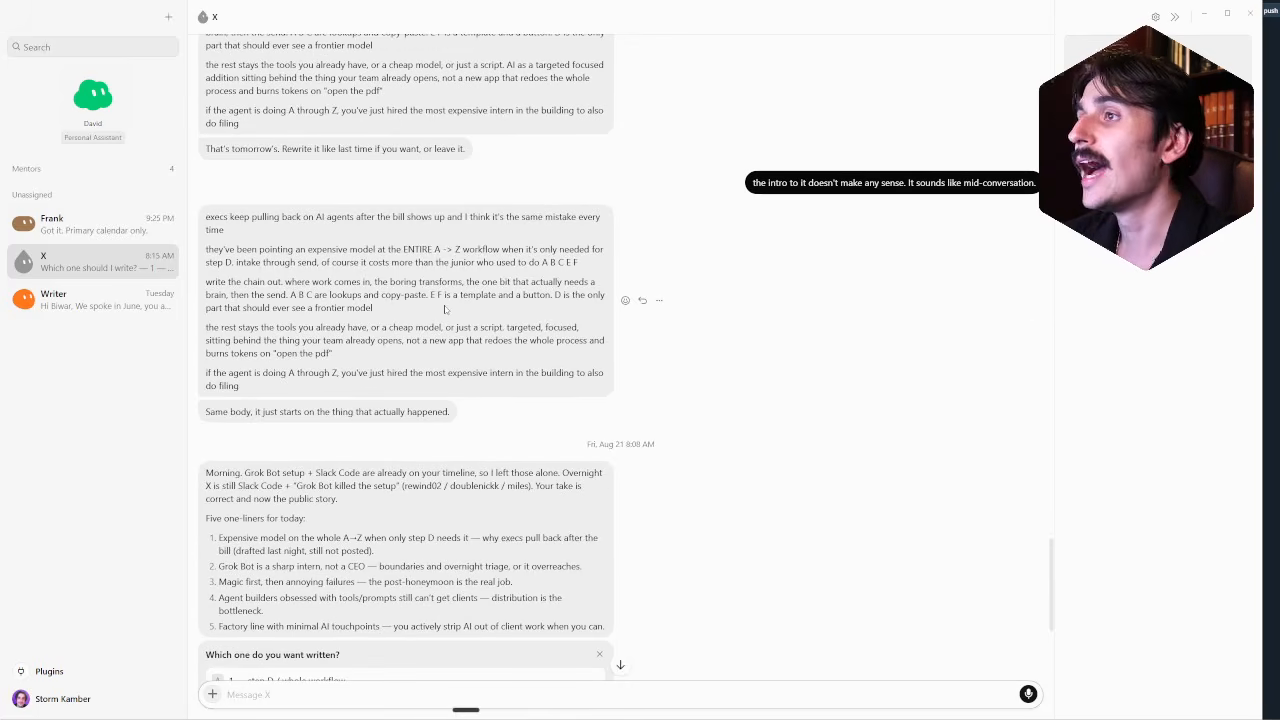
scroll(445, 310, "down", 2)
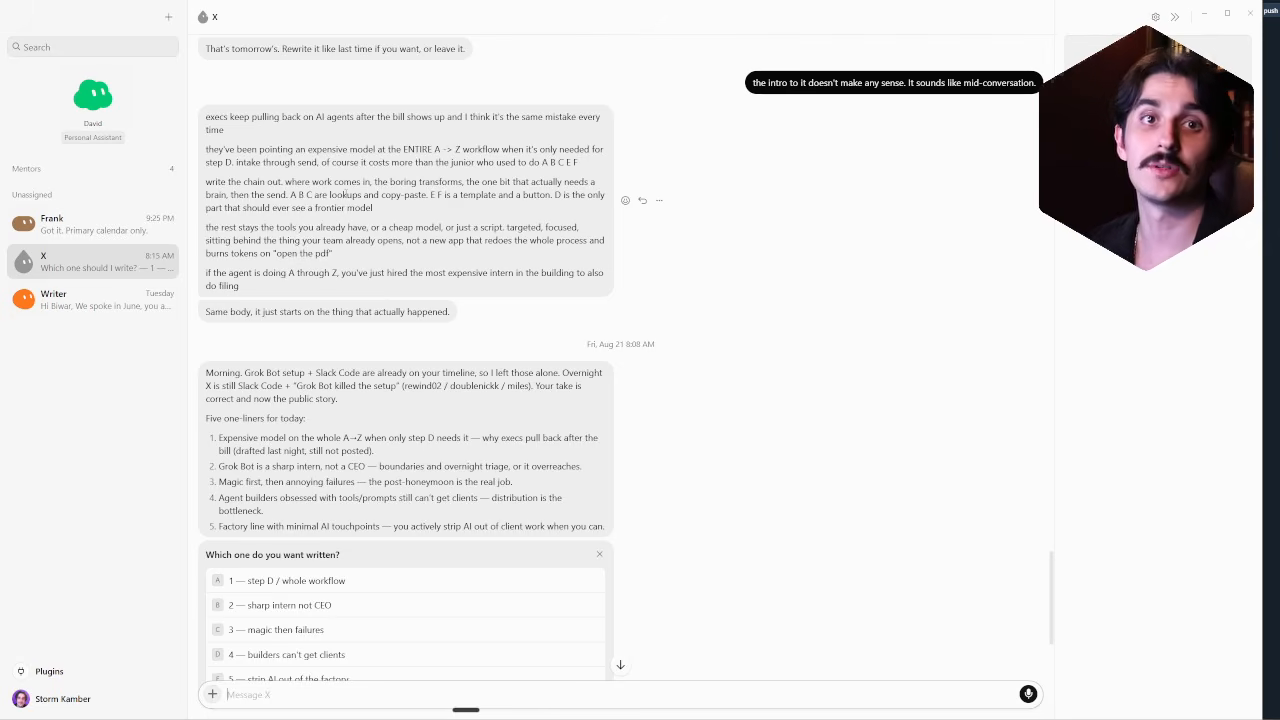
Step: Open the Writer bot's chat and review the lead follow-up emails it drafted with David
left_click(94, 312)
scroll(468, 329, "up", 2)
scroll(468, 329, "up", 15)
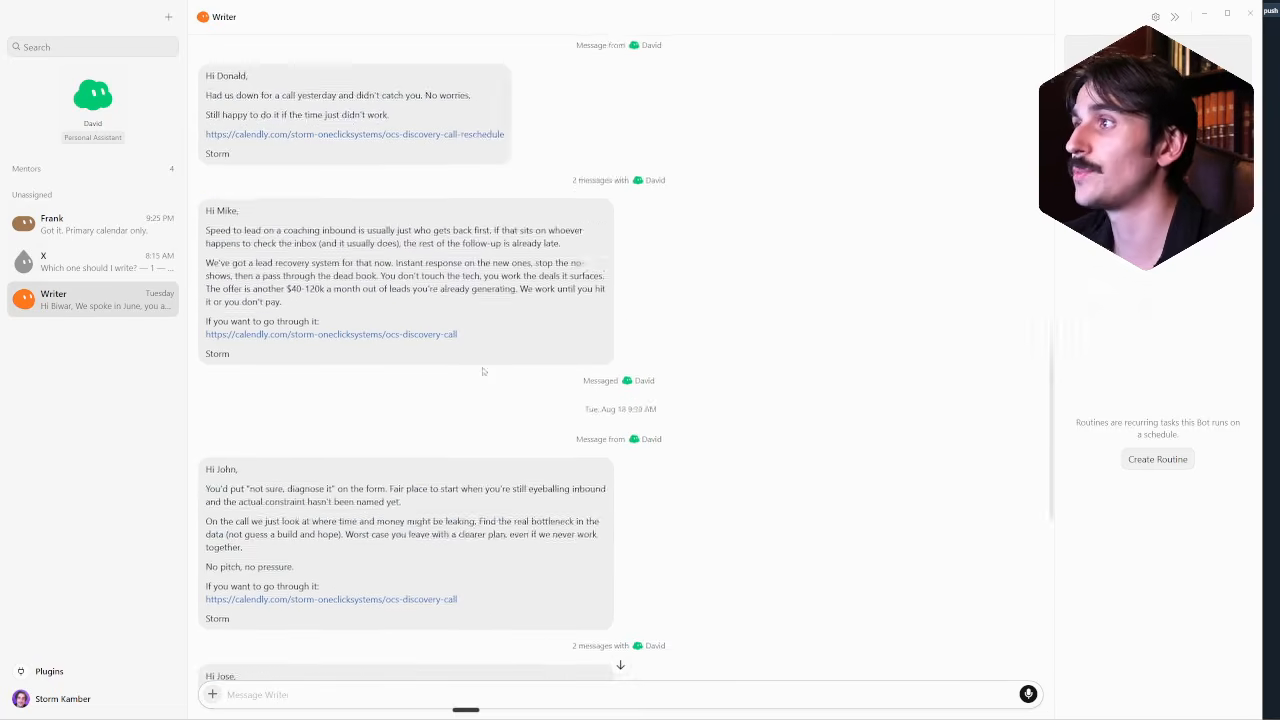
scroll(496, 362, "up", 10)
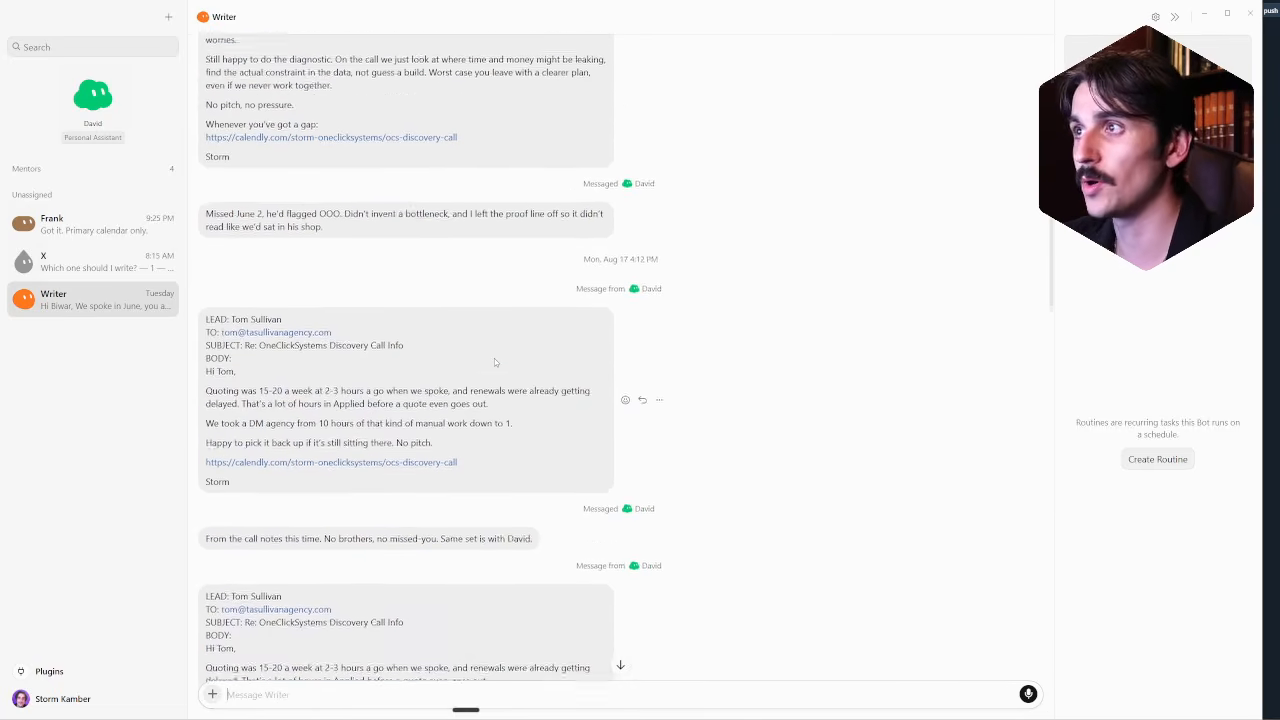
scroll(493, 359, "up", 7)
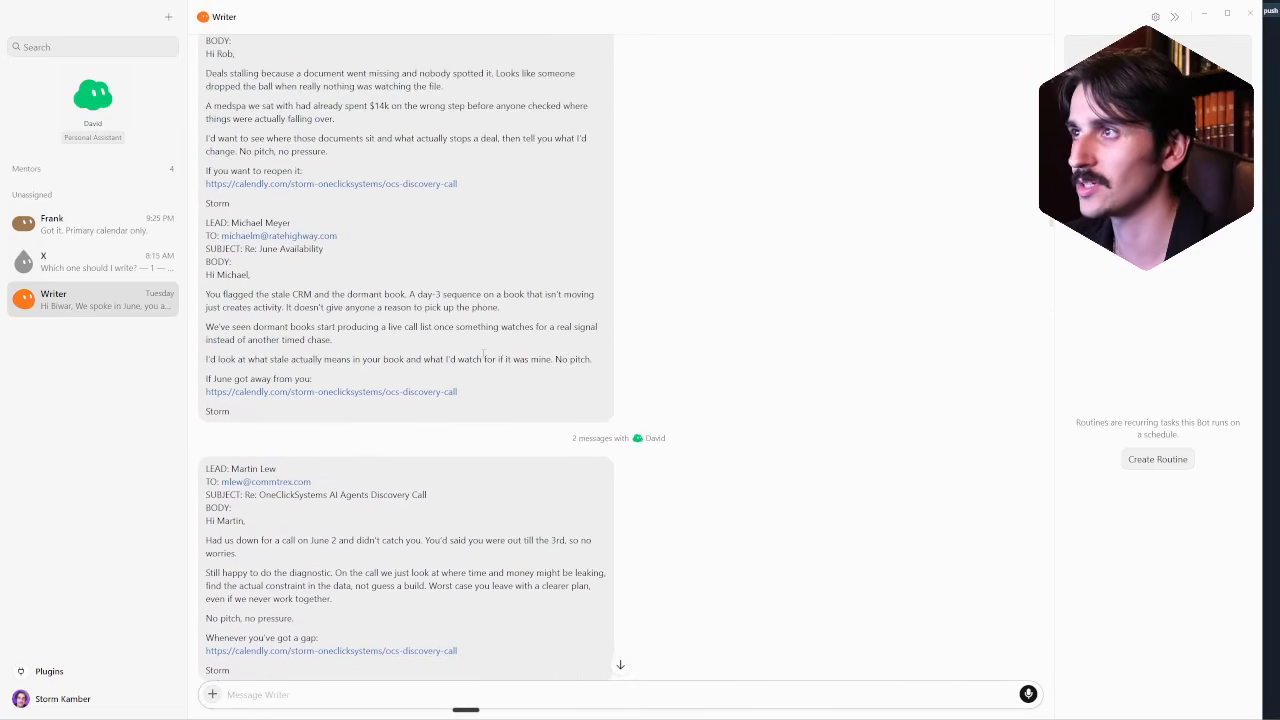
scroll(480, 360, "down", 10)
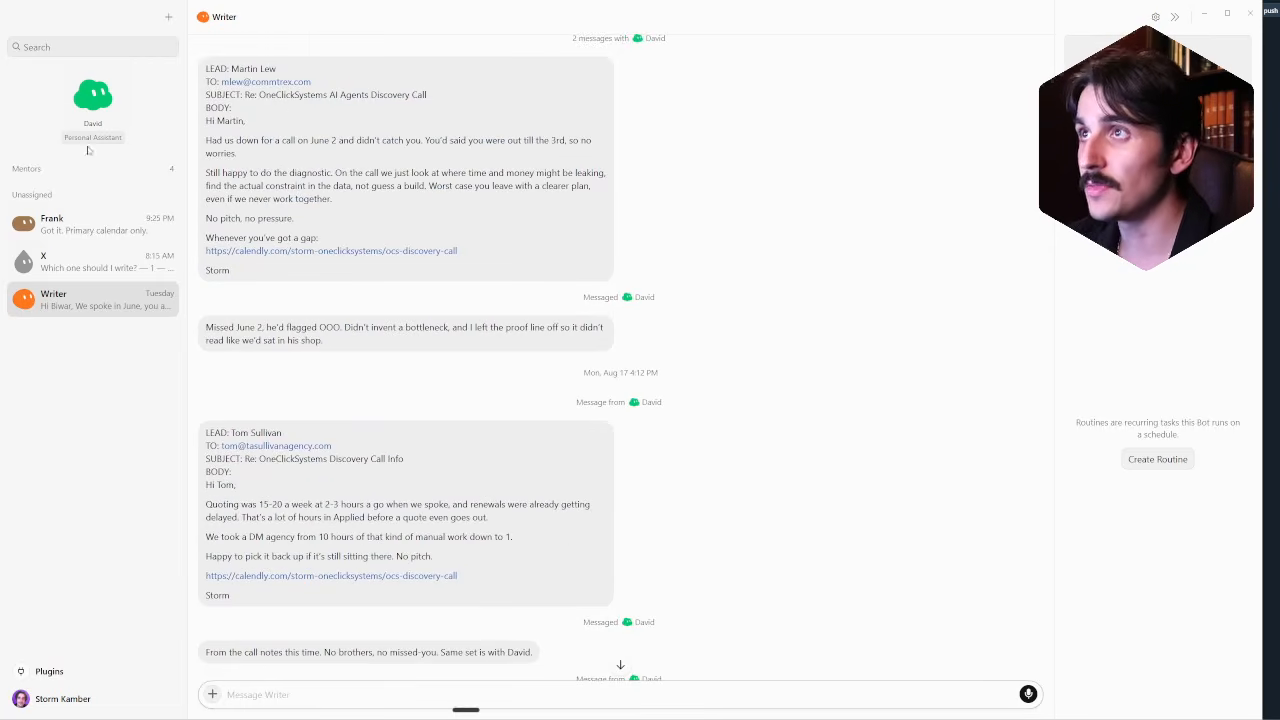
mouse_move(88, 100)
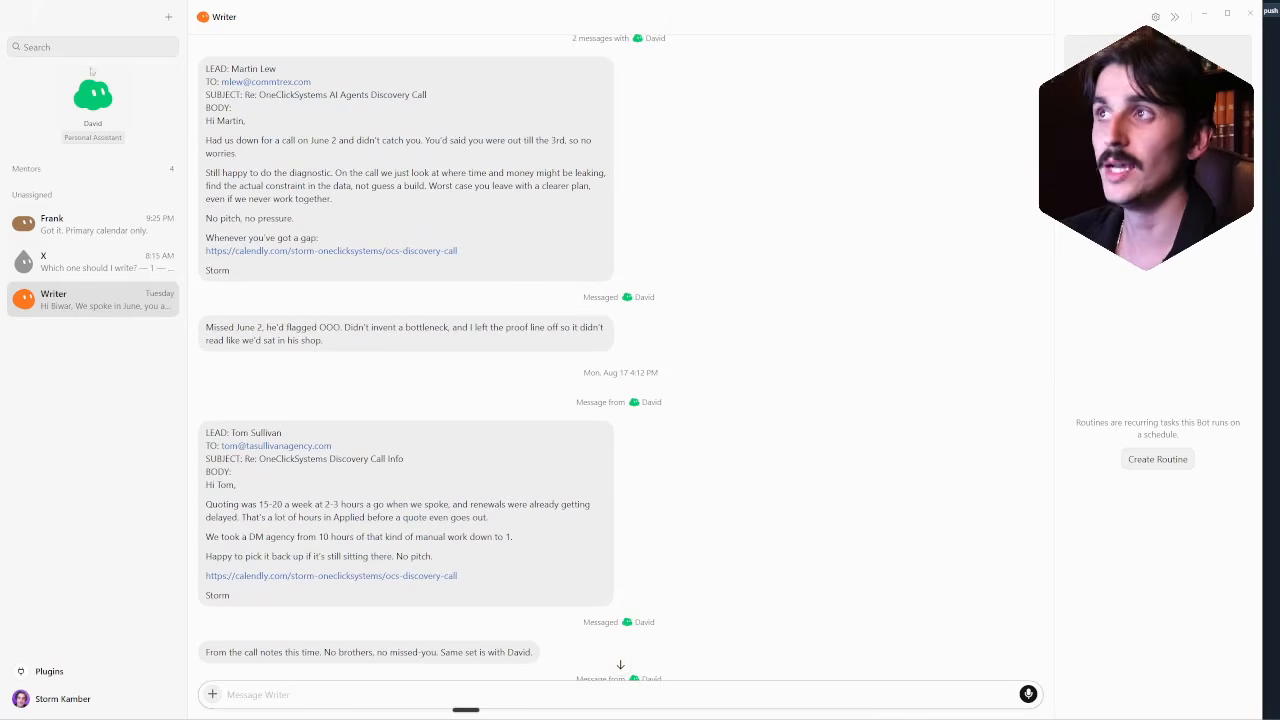
mouse_move(95, 132)
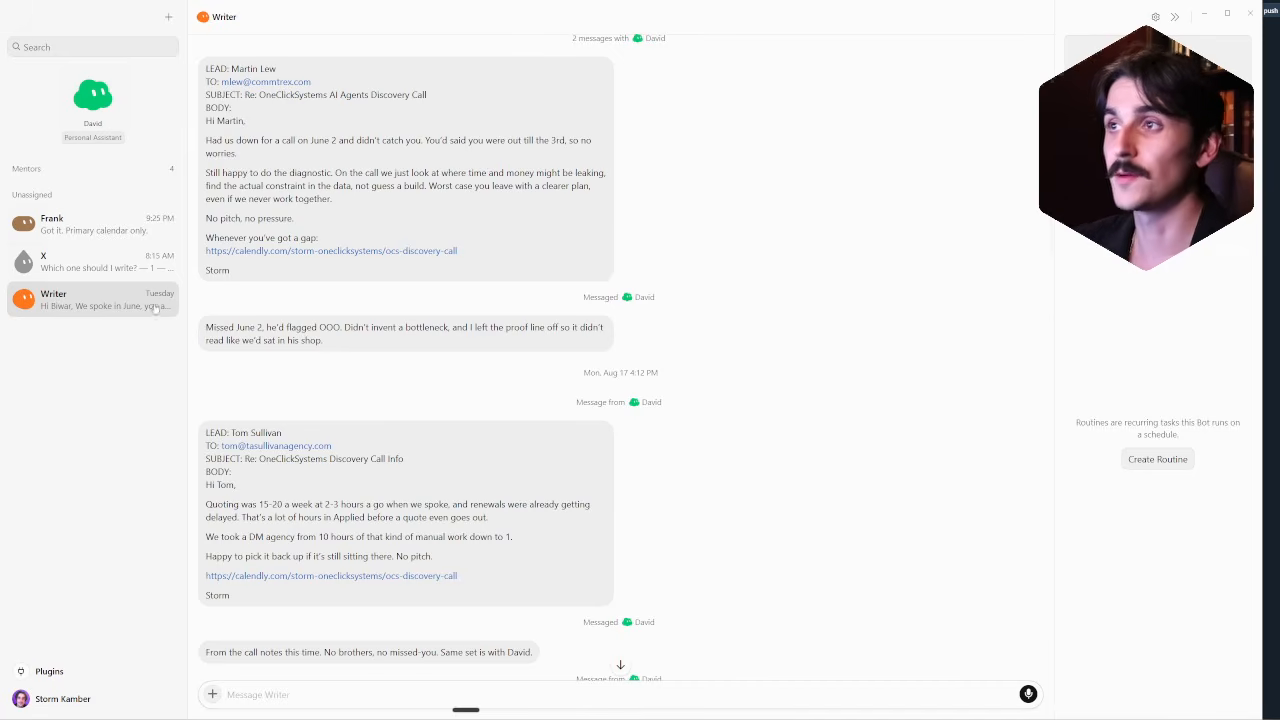
scroll(394, 409, "down", 10)
scroll(393, 352, "down", 15)
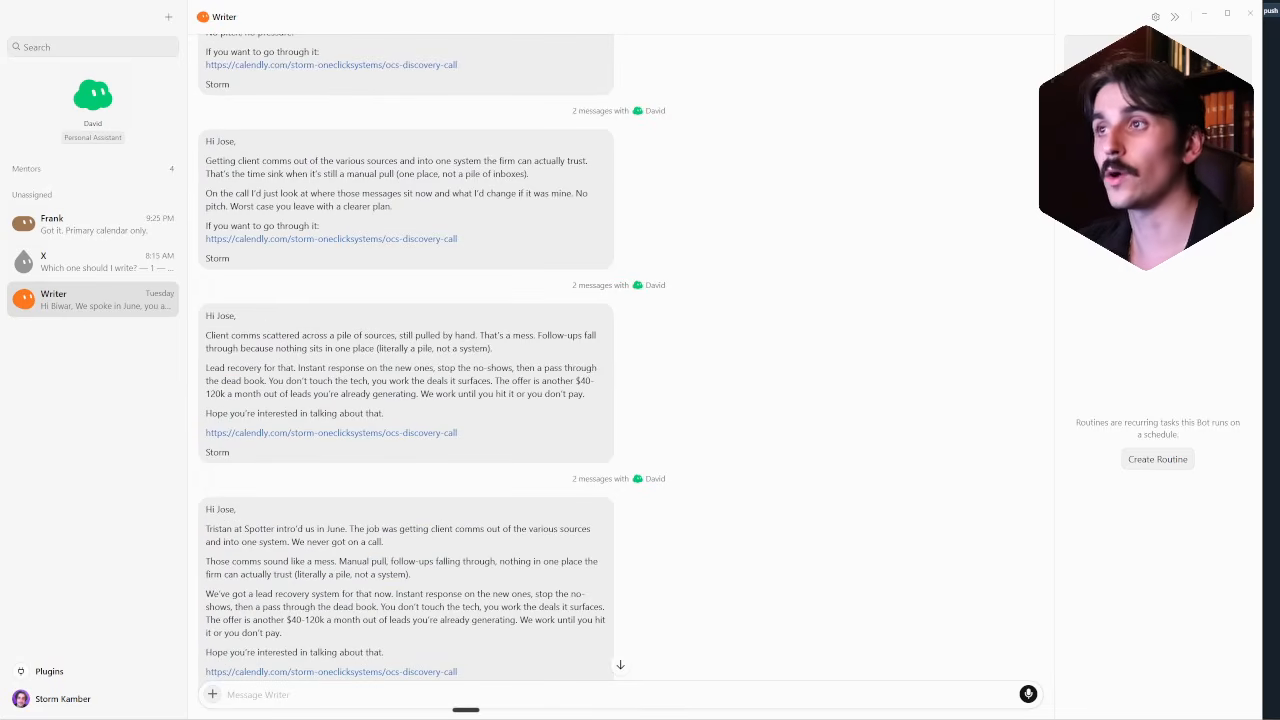
Step: Open the Writer bot's message exchange with David and read through the email rewrite briefs and drafts
left_click(652, 479)
scroll(655, 460, "down", 10)
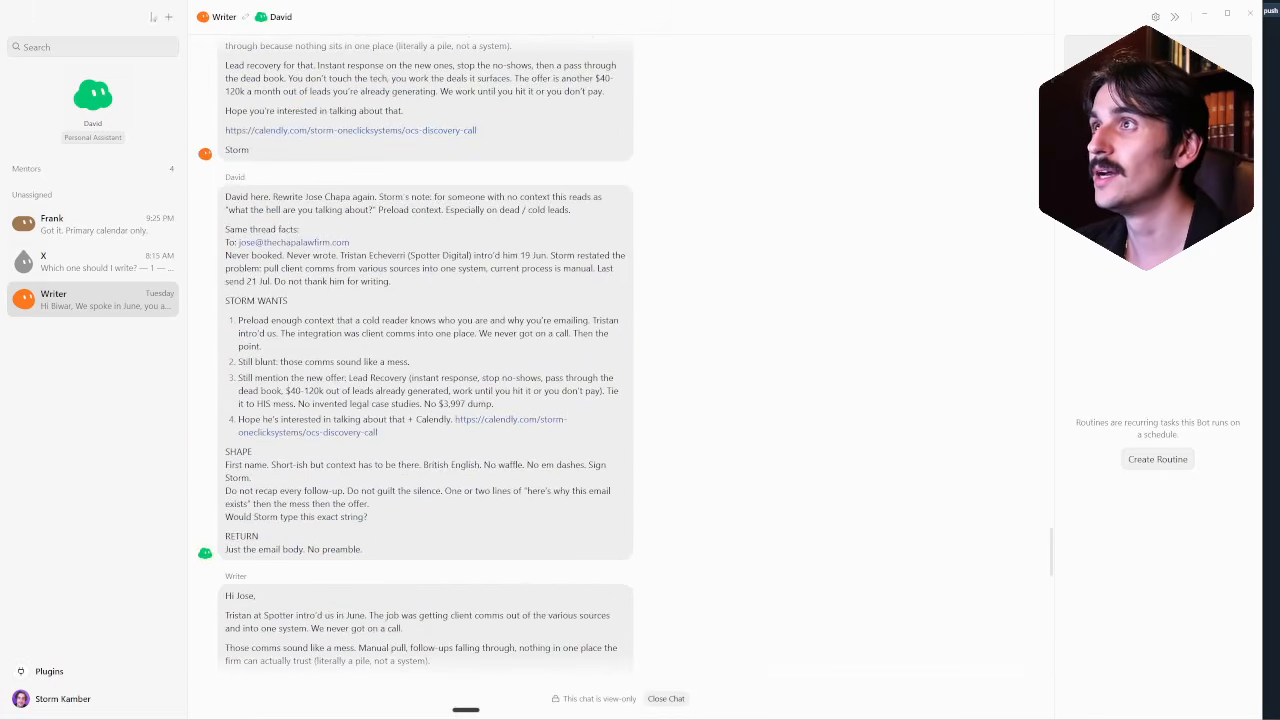
scroll(402, 134, "down", 10)
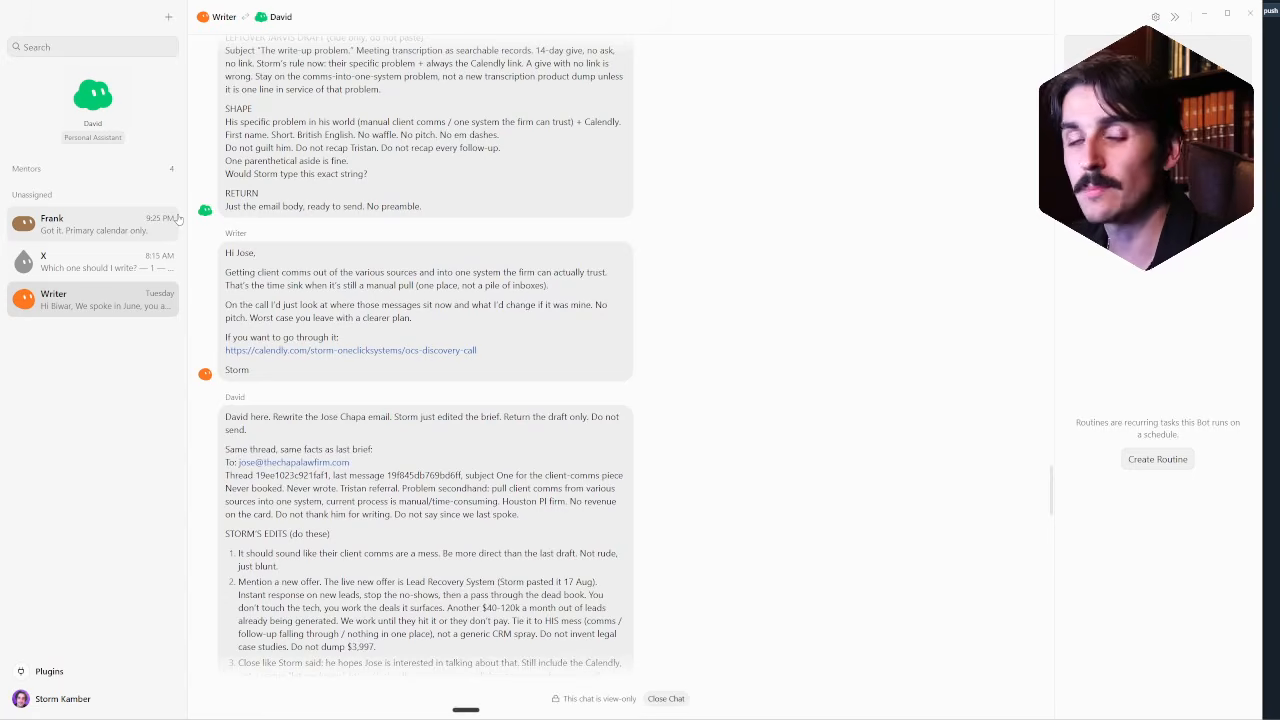
Step: Open the X bot's chat, expand the Mentors group to show its bots, and switch to David's chat
left_click(100, 262)
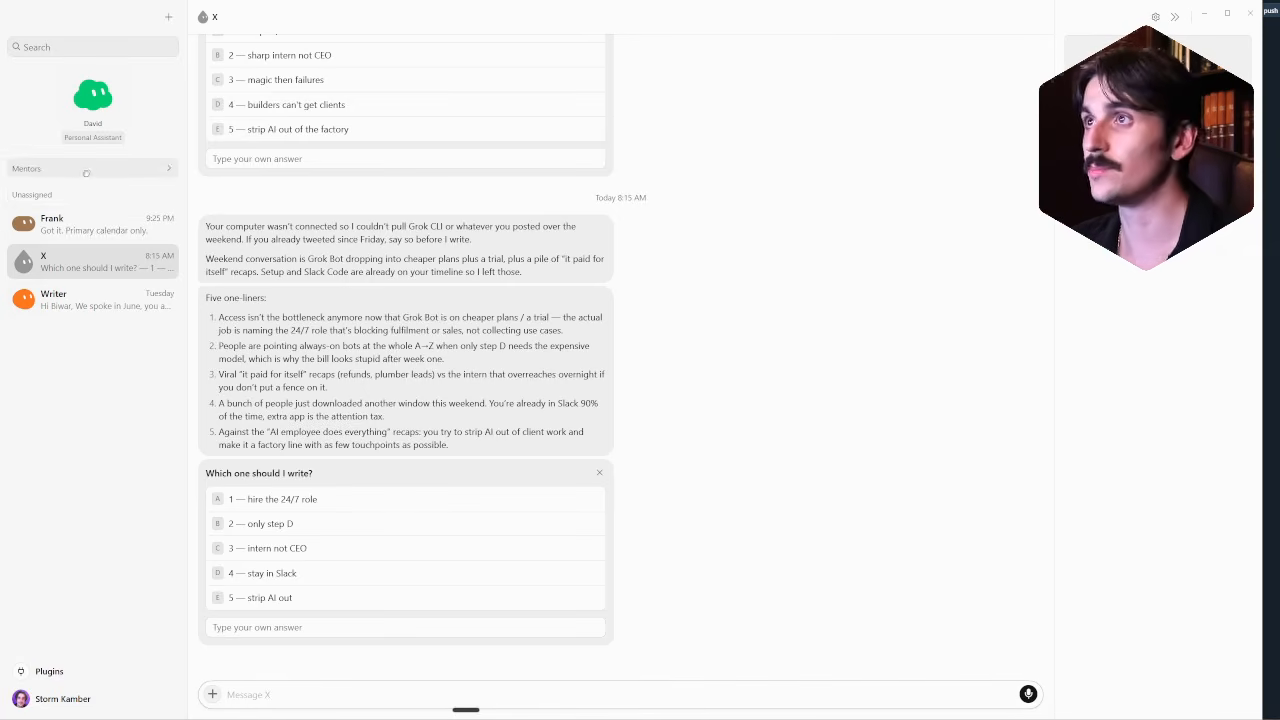
left_click(86, 170)
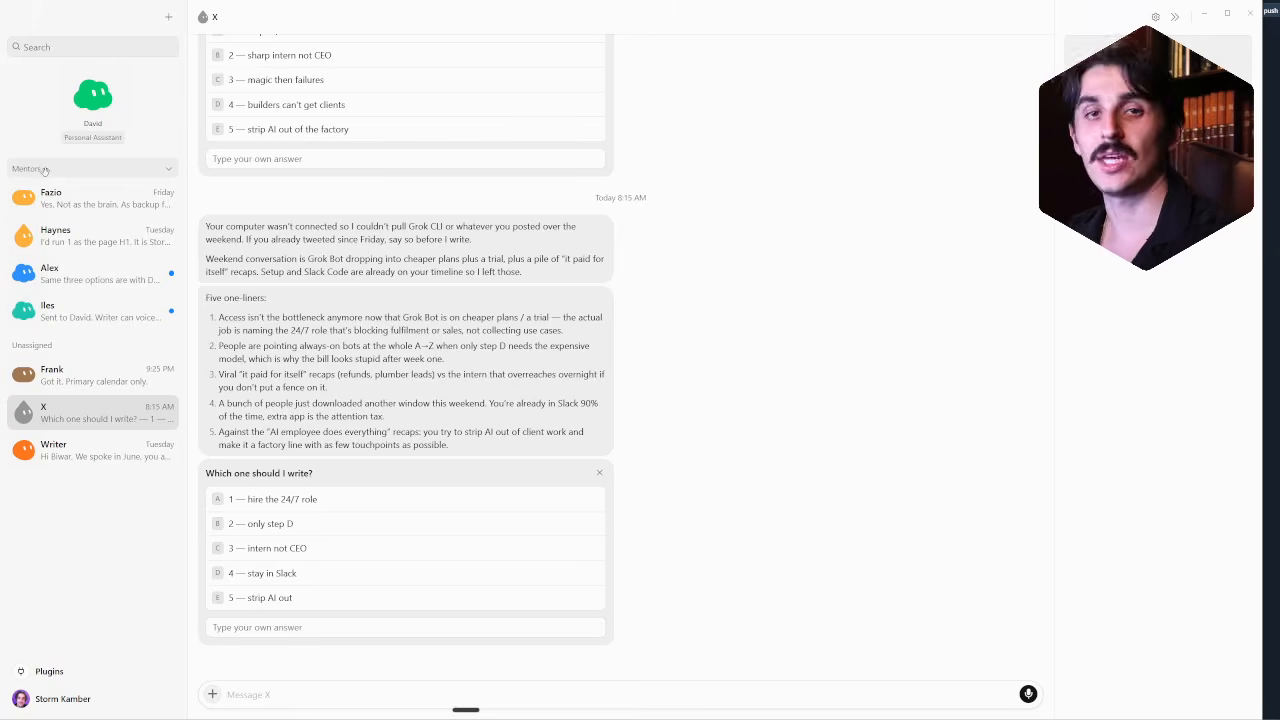
left_click(93, 100)
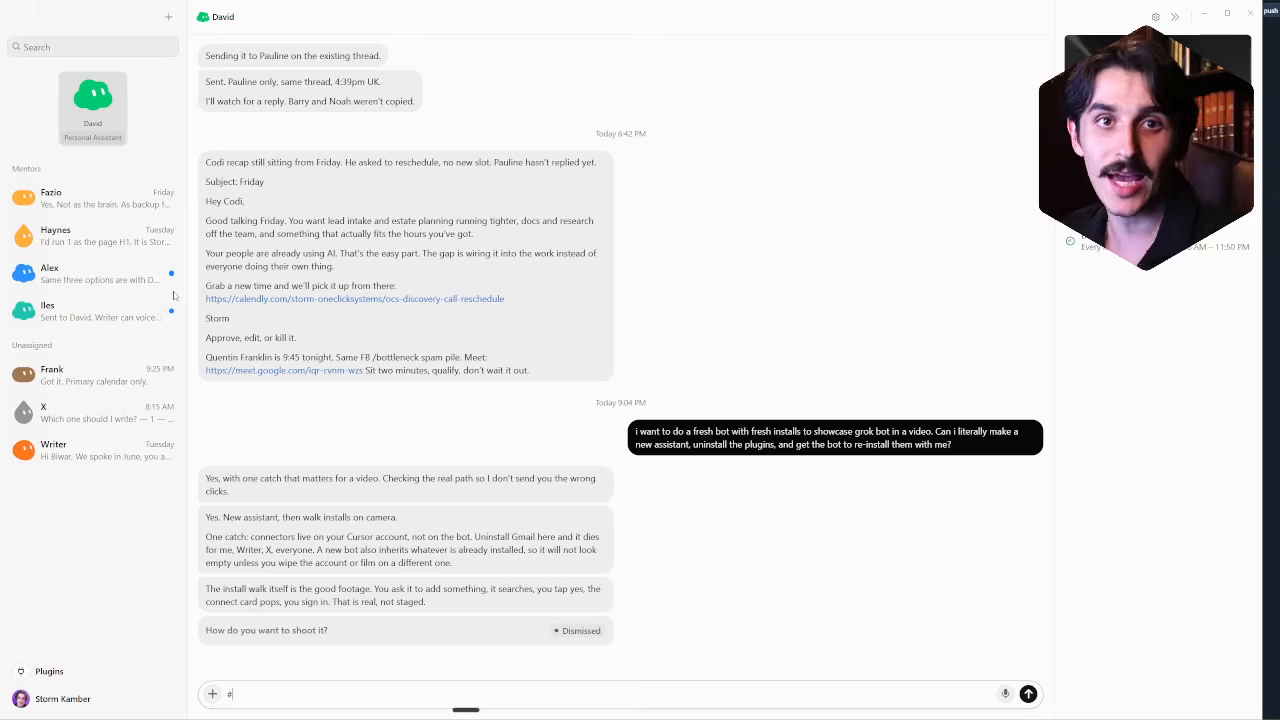
Step: Collapse the Mentors group and revisit the Writer and X bots' chats
left_click(165, 168)
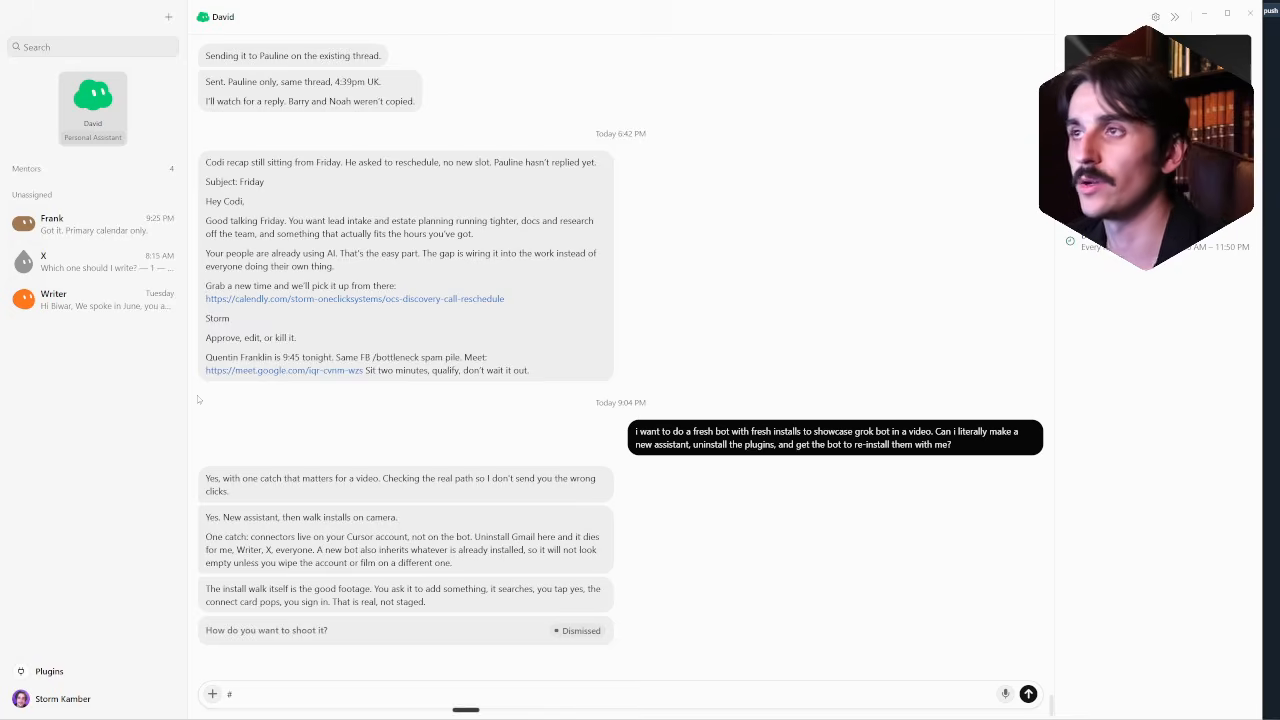
left_click(74, 302)
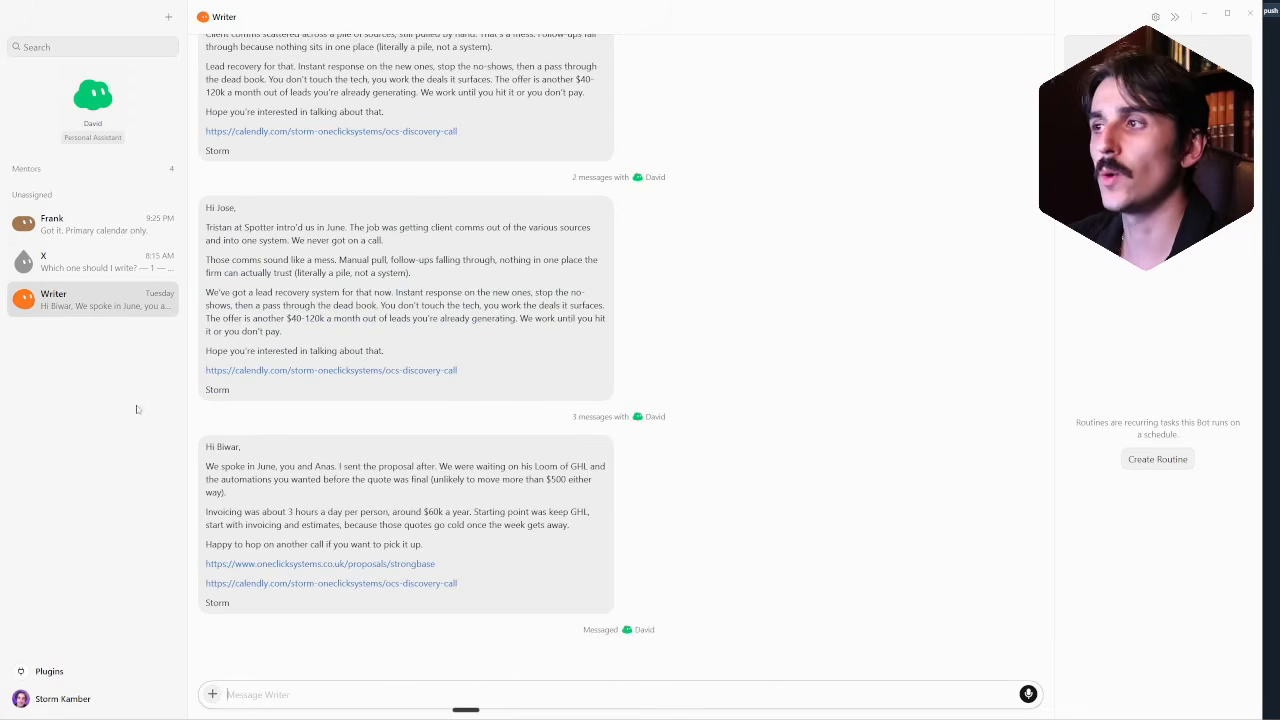
left_click(110, 262)
Step: In Frank's chat, write a request to draft an email to the discovery-call lead to prep him for the call
left_click(96, 230)
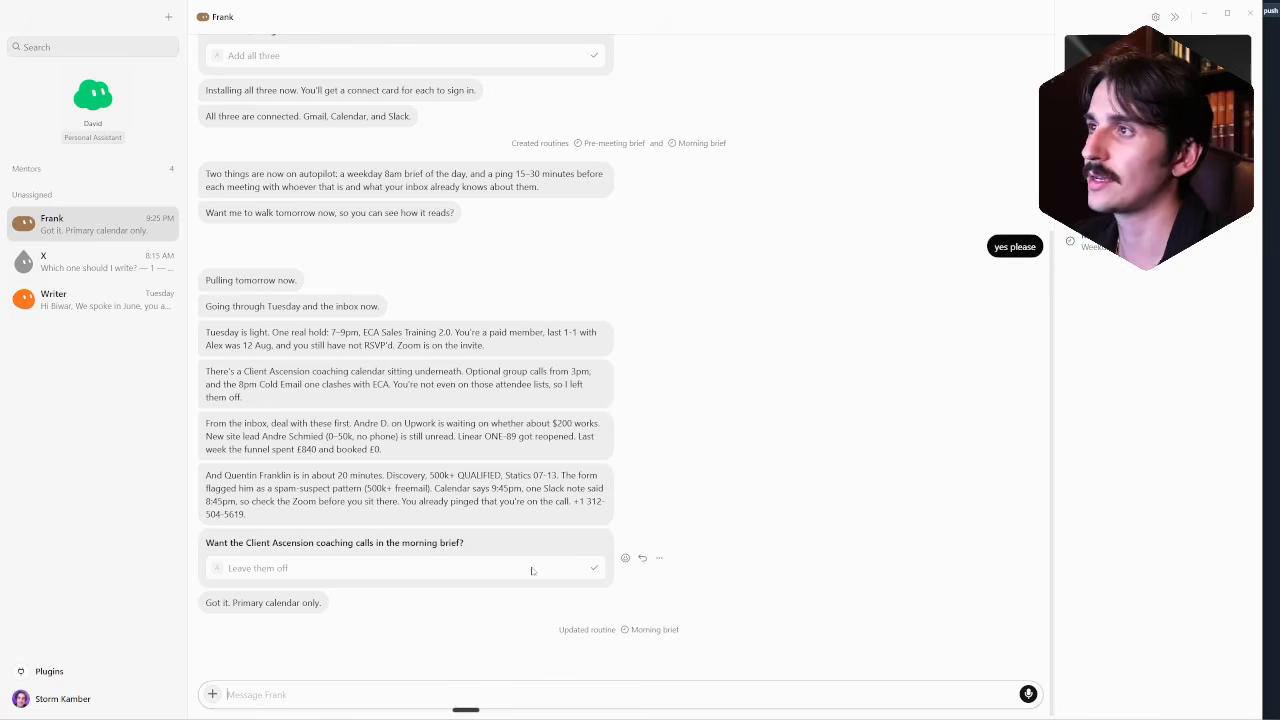
type("d")
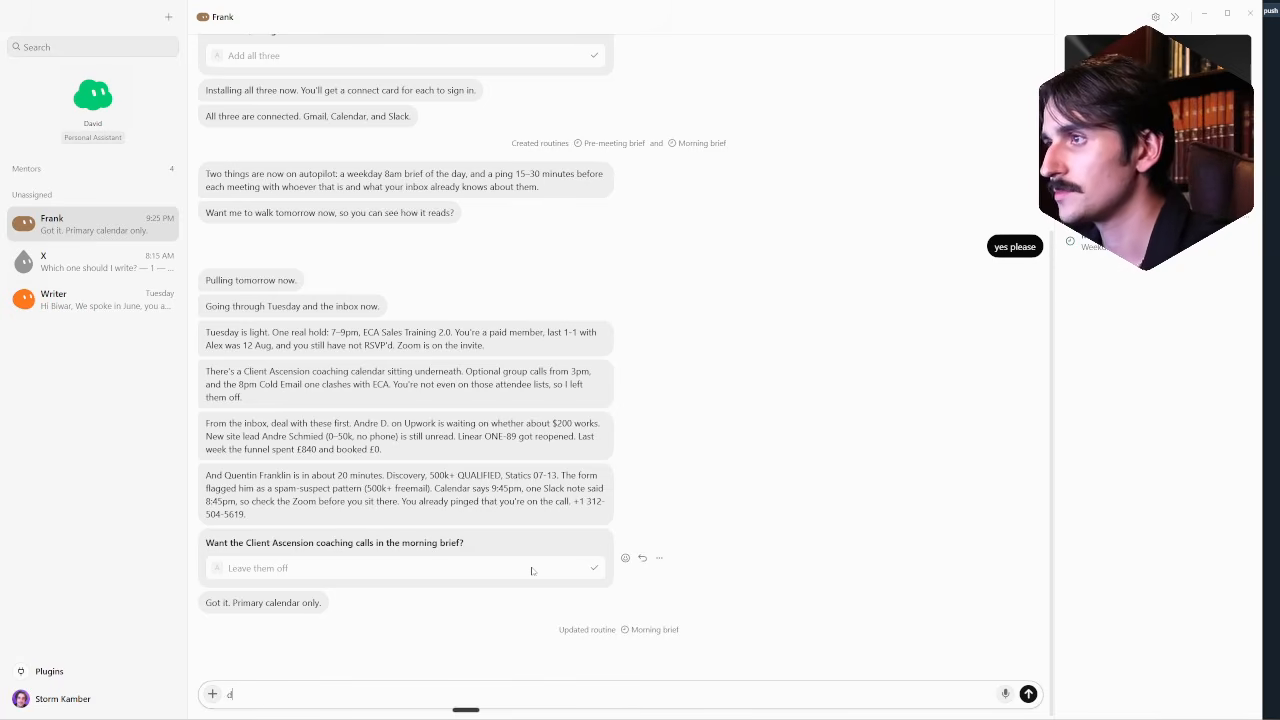
type("raft an email to quentin")
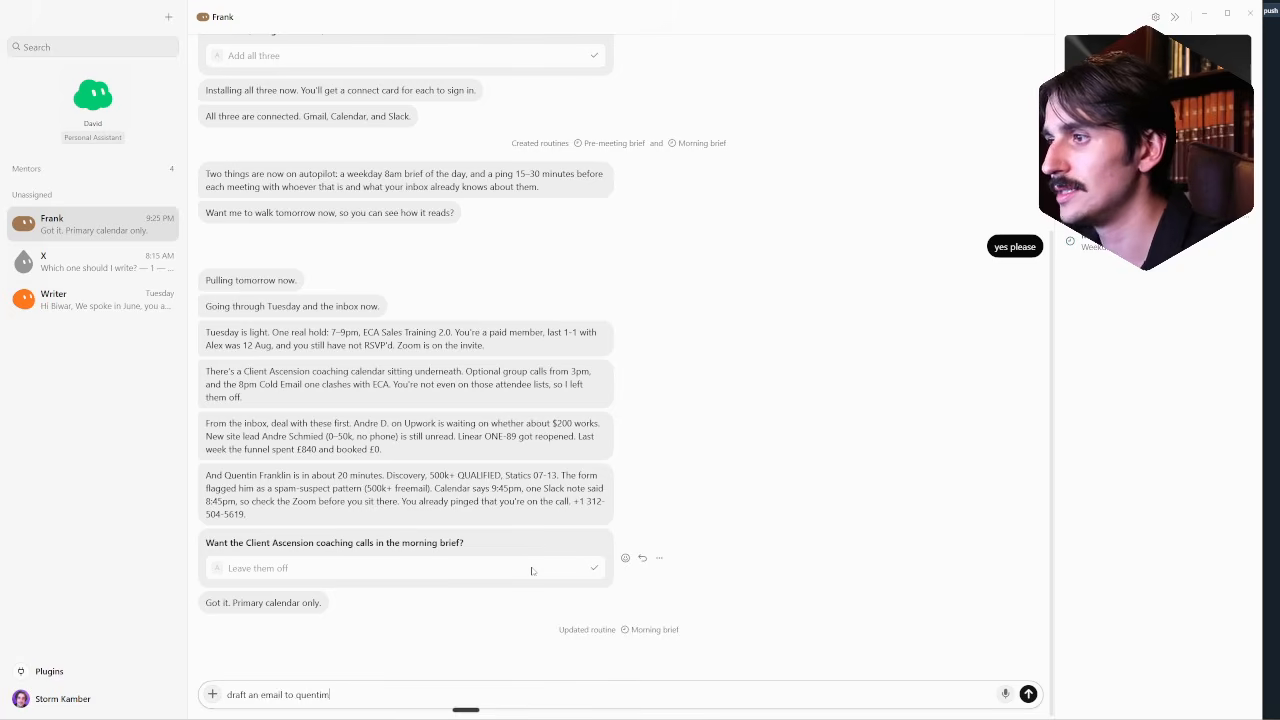
type(" to let himknow")
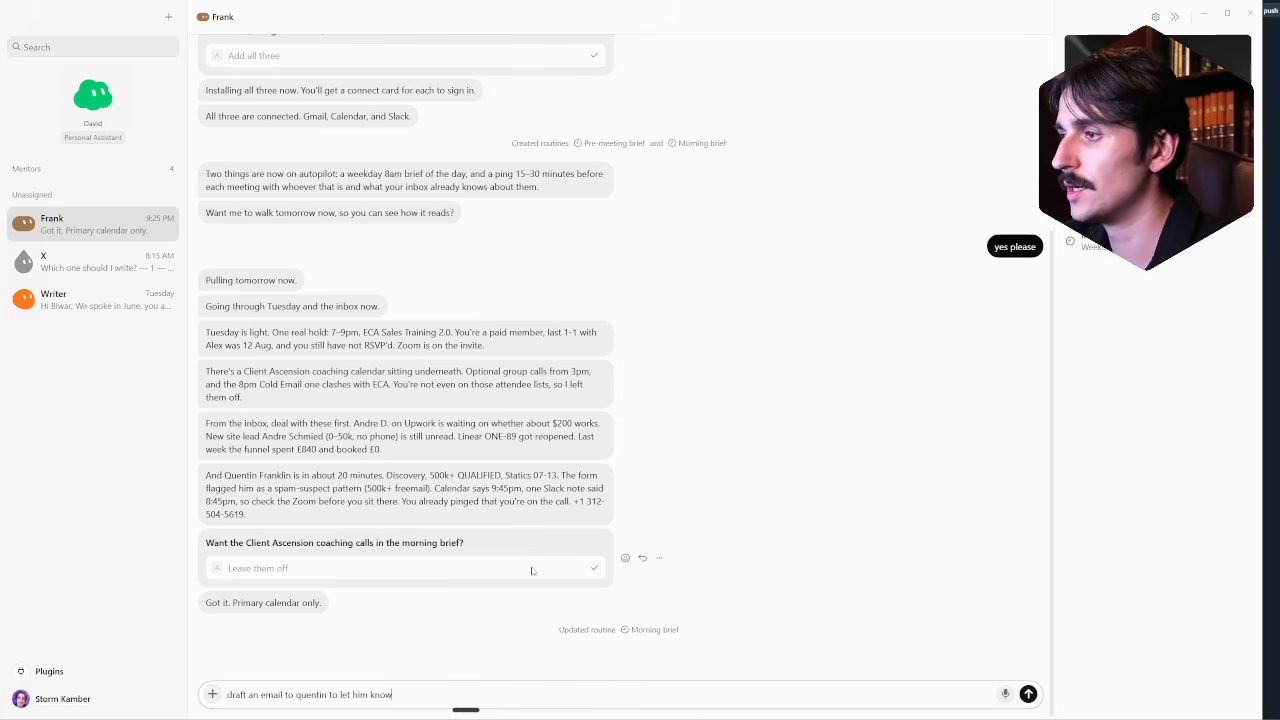
key("BackSpace")
key("BackSpace")
key("BackSpace")
key("BackSpace")
key("BackSpace")
key("BackSpace")
key("BackSpace")
key("BackSpace")
key("BackSpace")
key("BackSpace")
key("BackSpace")
key("BackSpace")
type("prep him for the call")
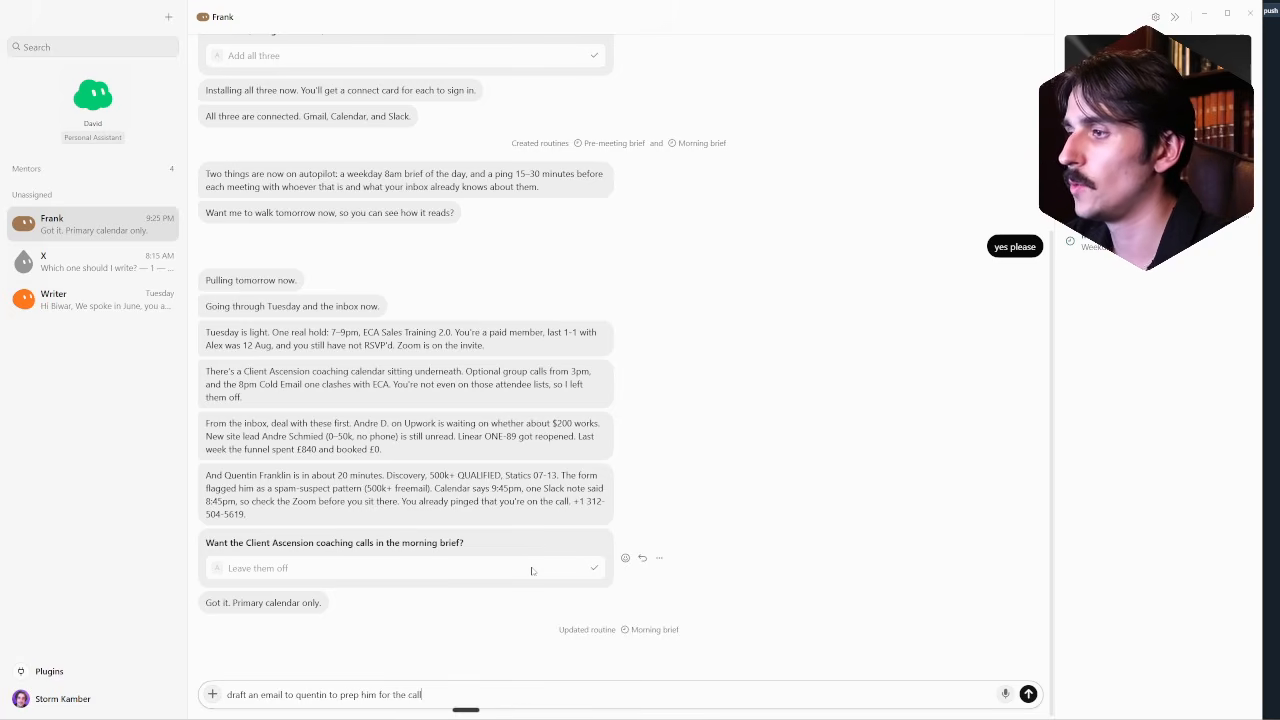
Step: Specify "in a more manual-typed style directly from me vs the automated reminders" in parentheses and send the request to Frank
type(" (in a more manual-type")
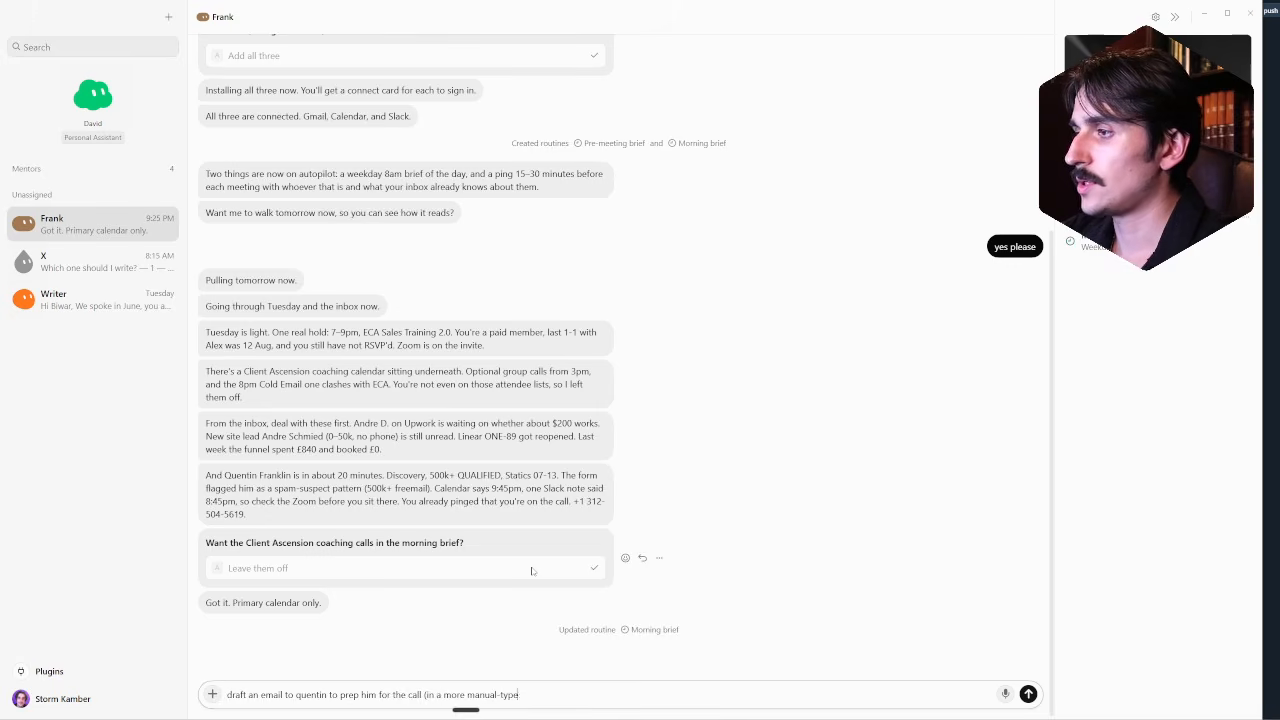
type("d style directly")
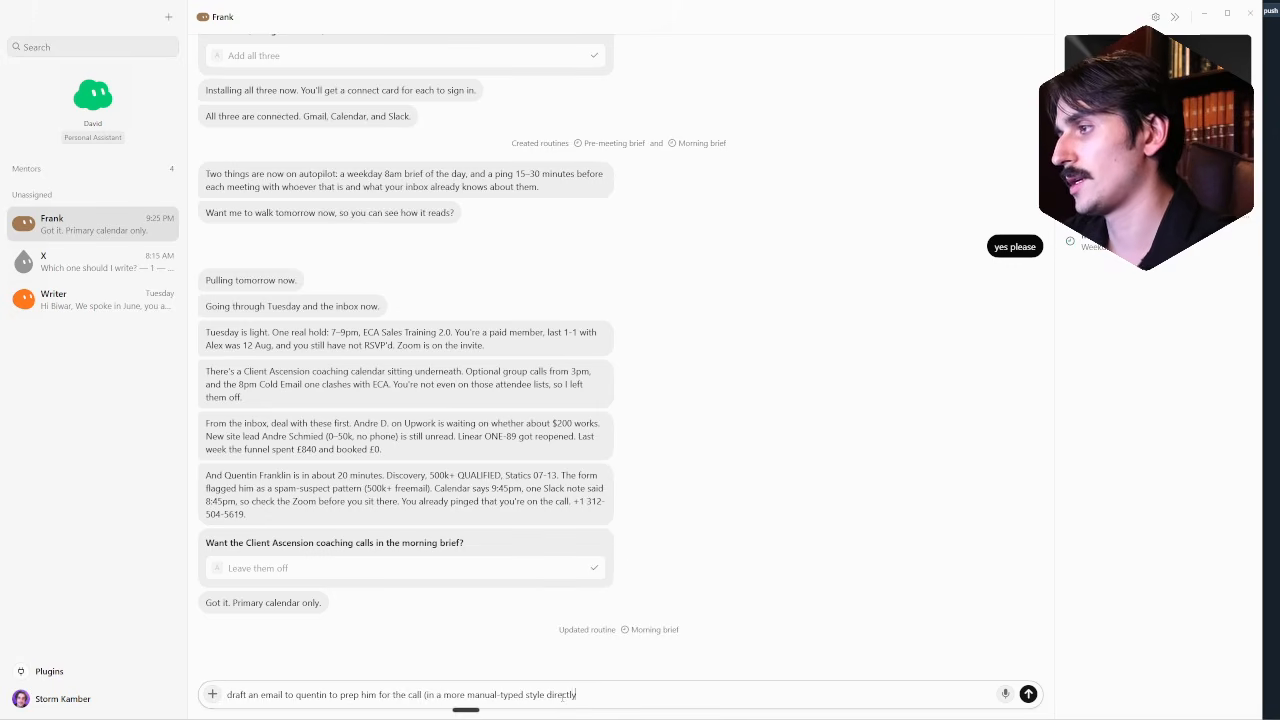
type(" from me vs the automated reminders")
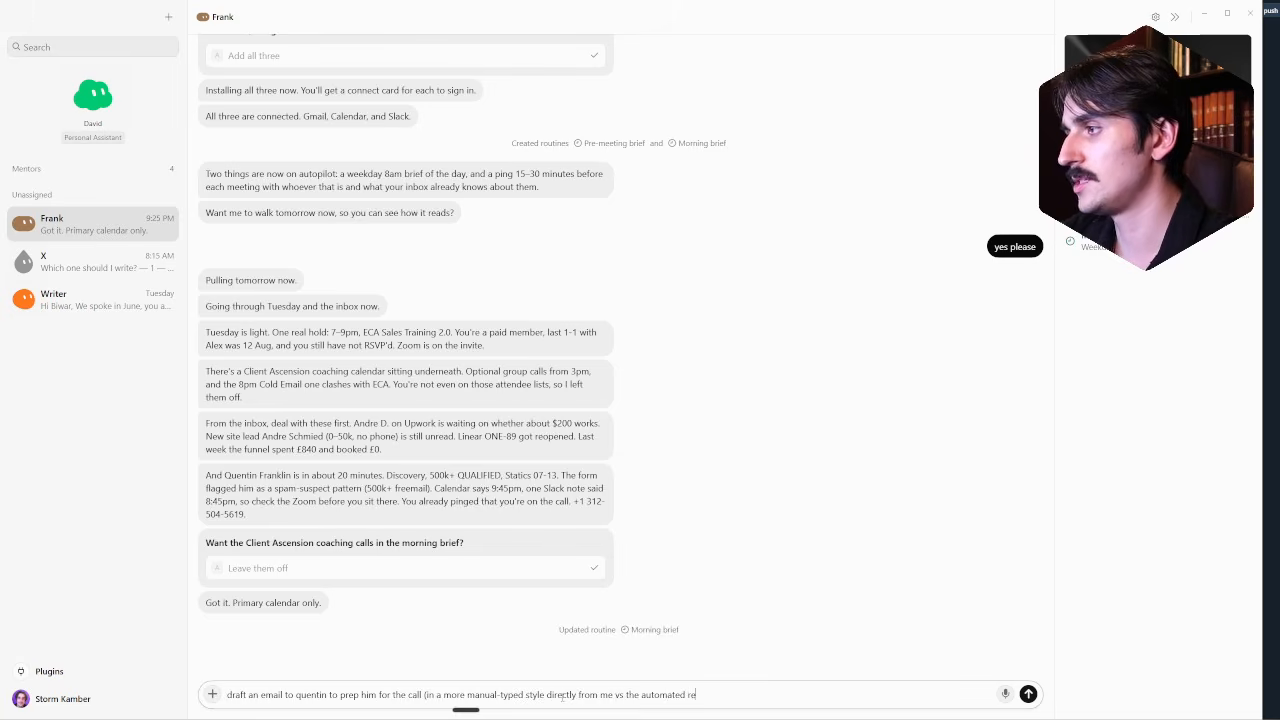
type(")")
key("Return")
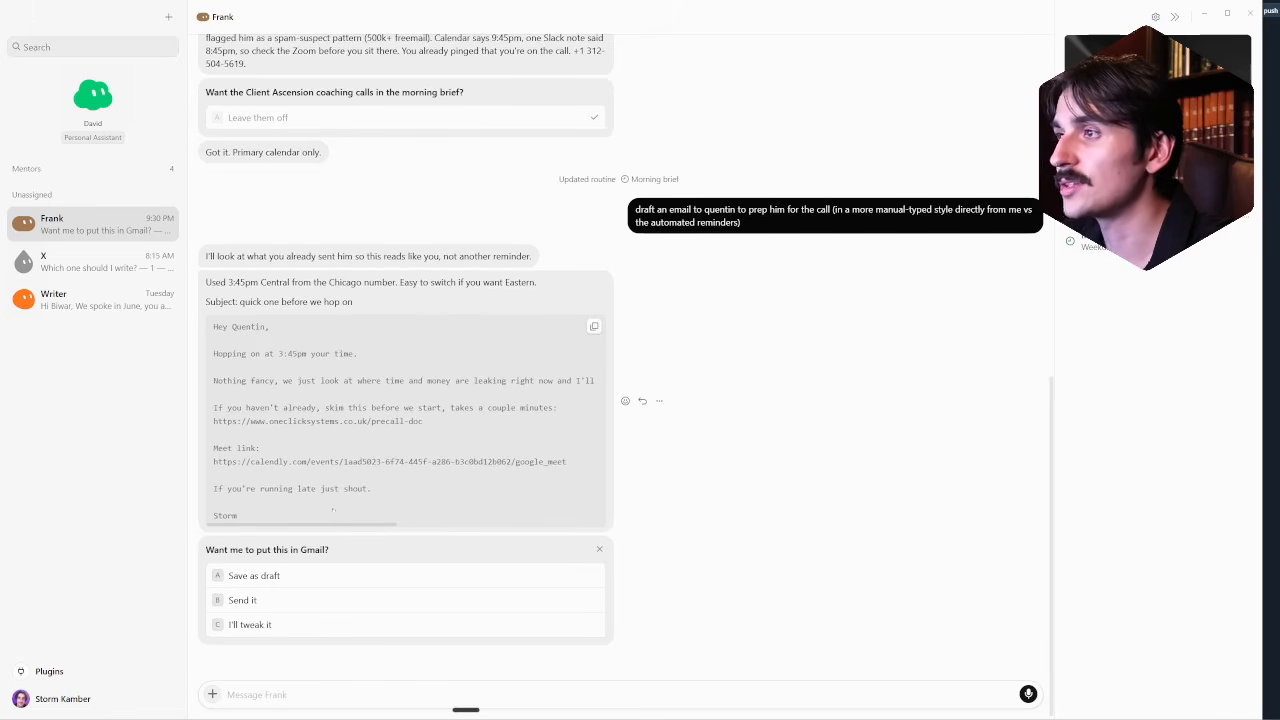
Step: Review Frank's pre-call email draft and have him send it through Gmail
mouse_move(345, 526)
left_mouse_down()
mouse_move(556, 528)
mouse_move(340, 524)
left_mouse_up()
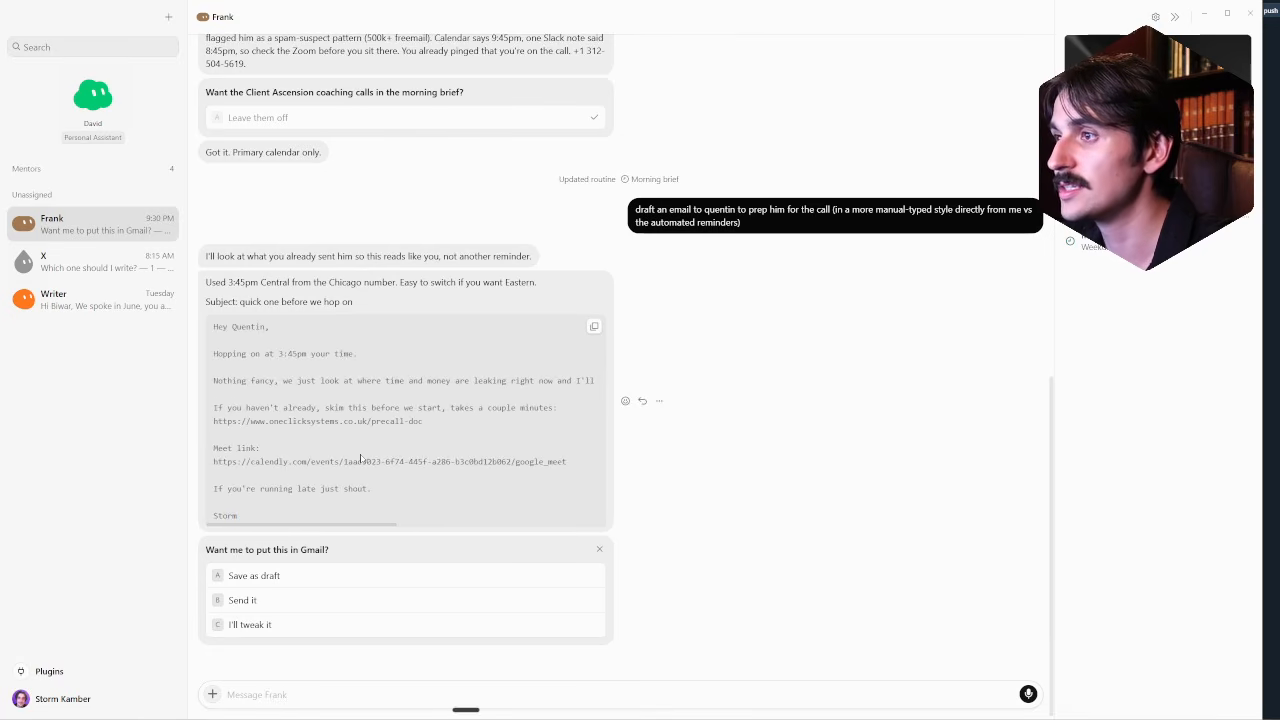
left_click(240, 601)
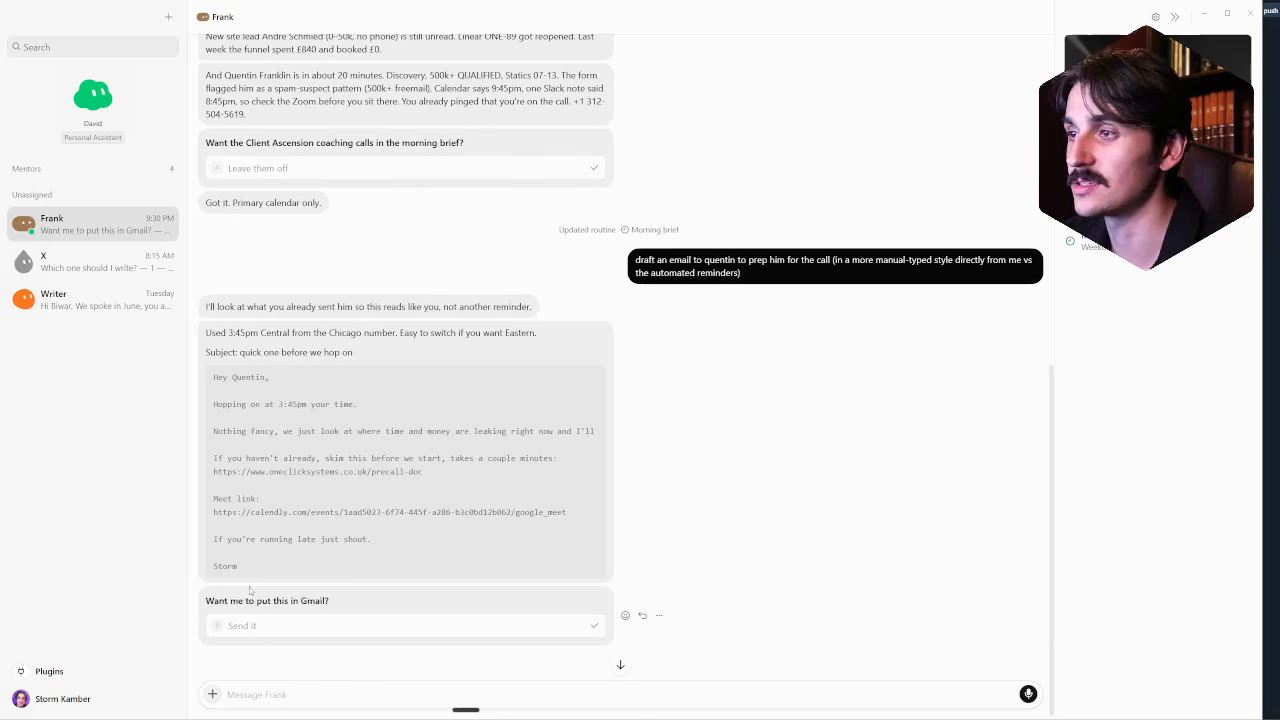